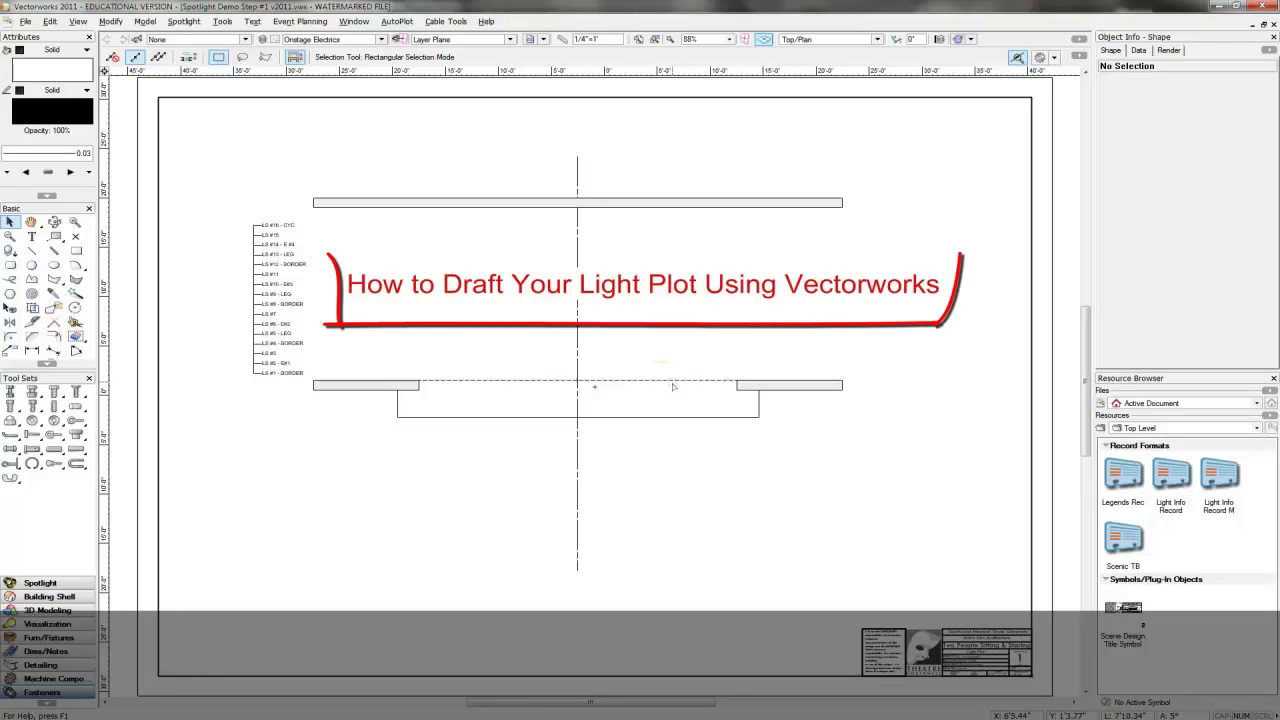
Select the red tutorial title text on the ground plan and delete it.
left_click(690, 383)
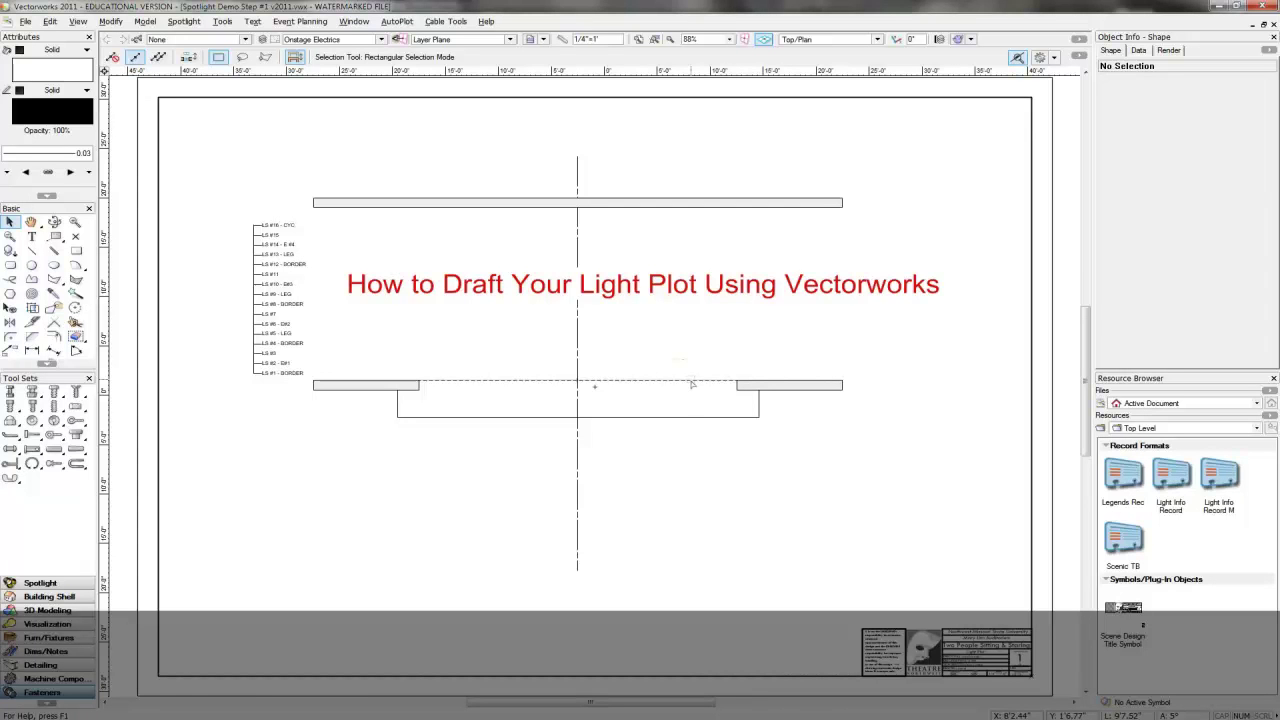
left_click(676, 379)
left_click(645, 287)
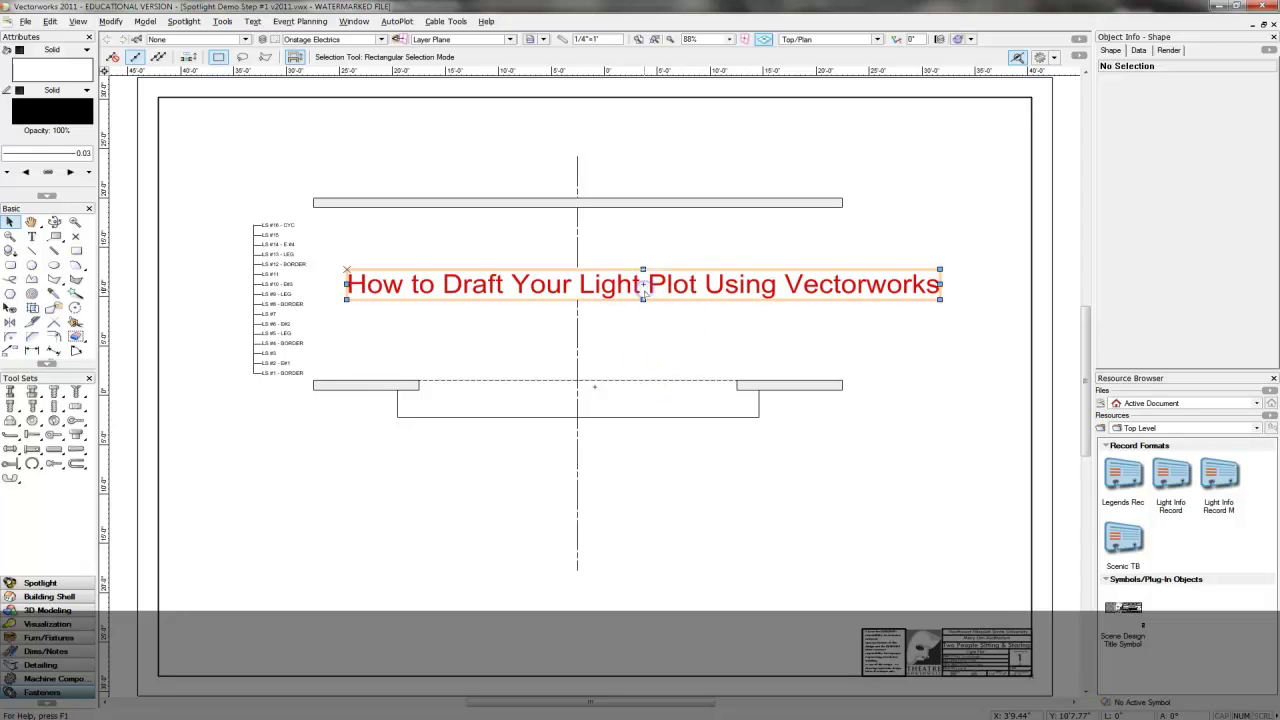
key("Delete")
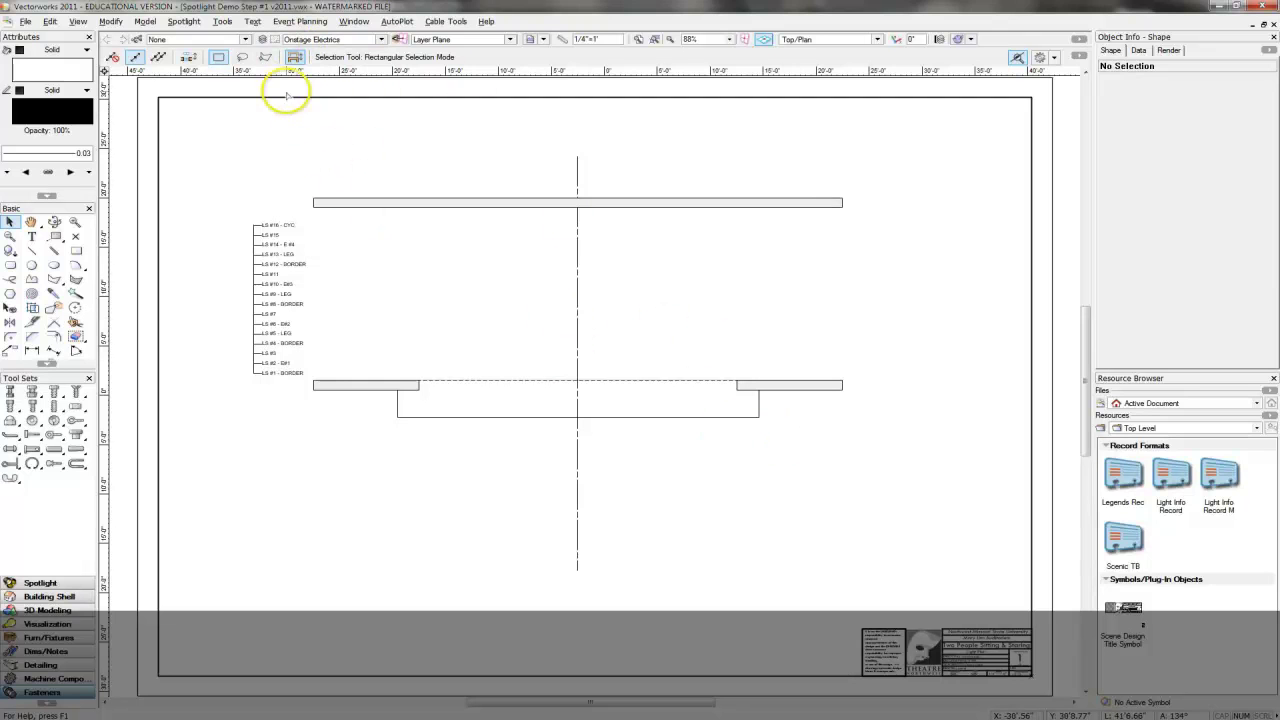
left_click(271, 42)
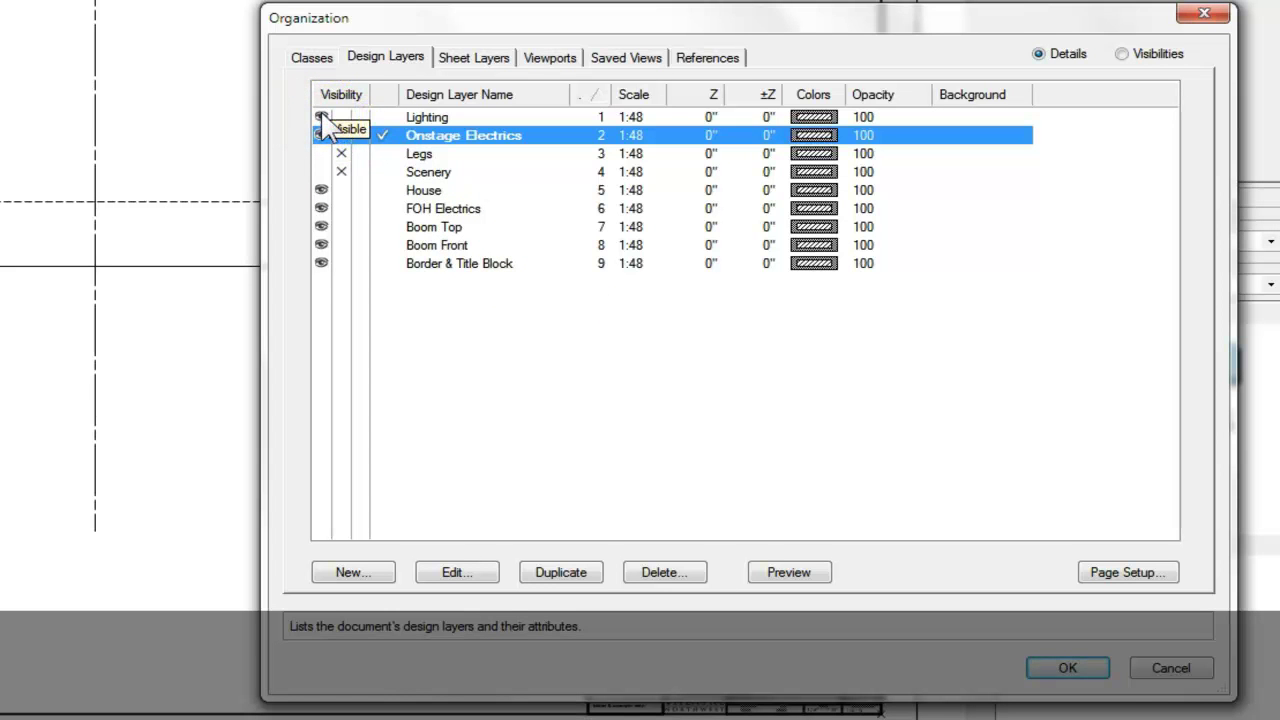
left_click(342, 152)
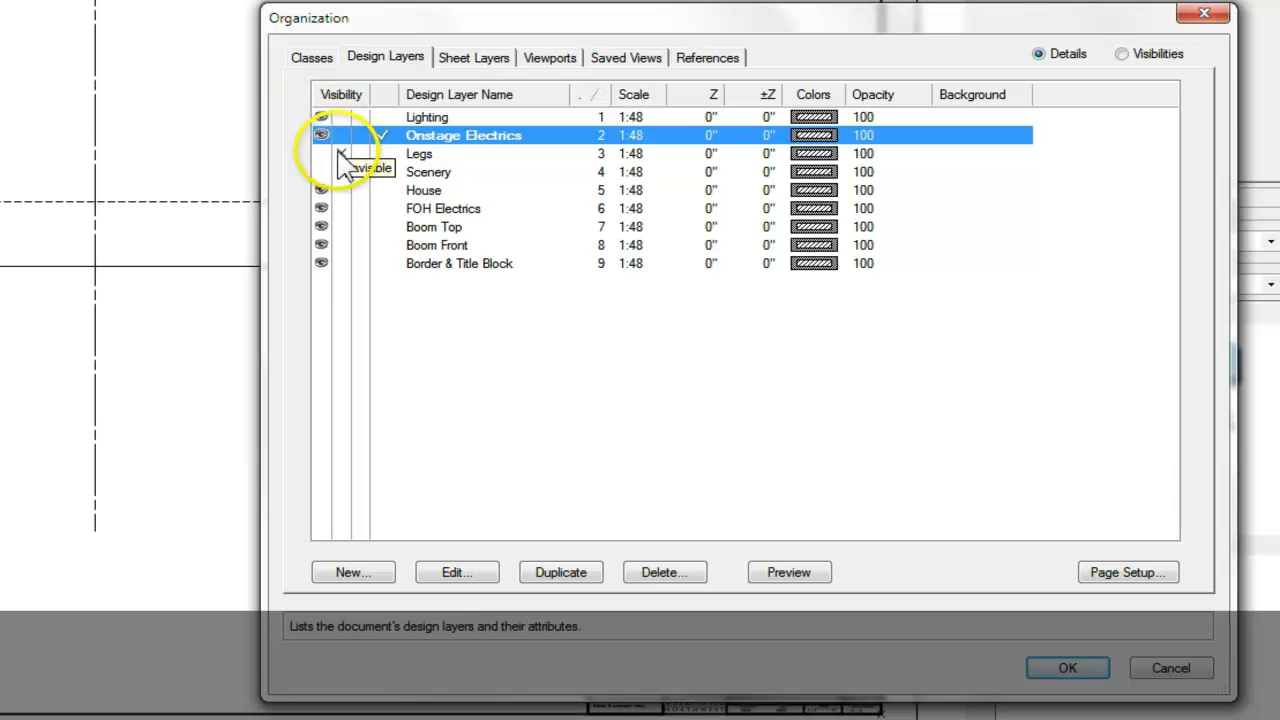
left_click(358, 155)
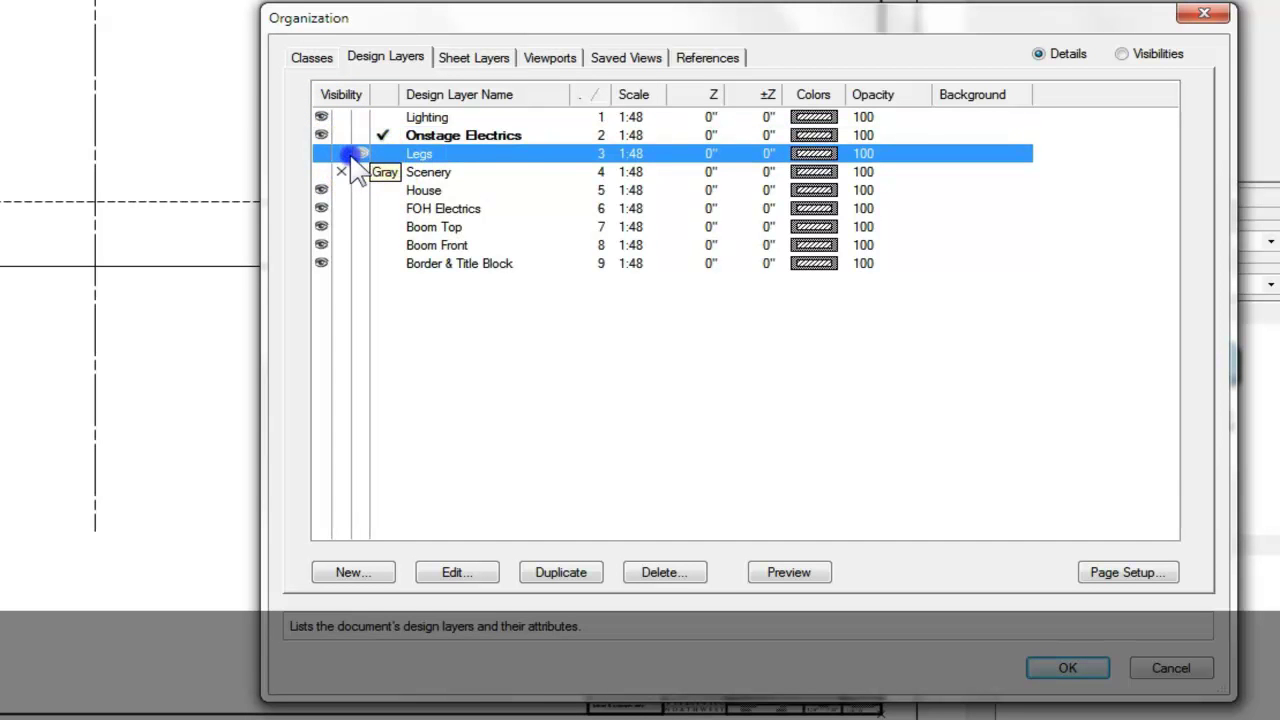
left_click(347, 155)
left_click(321, 153)
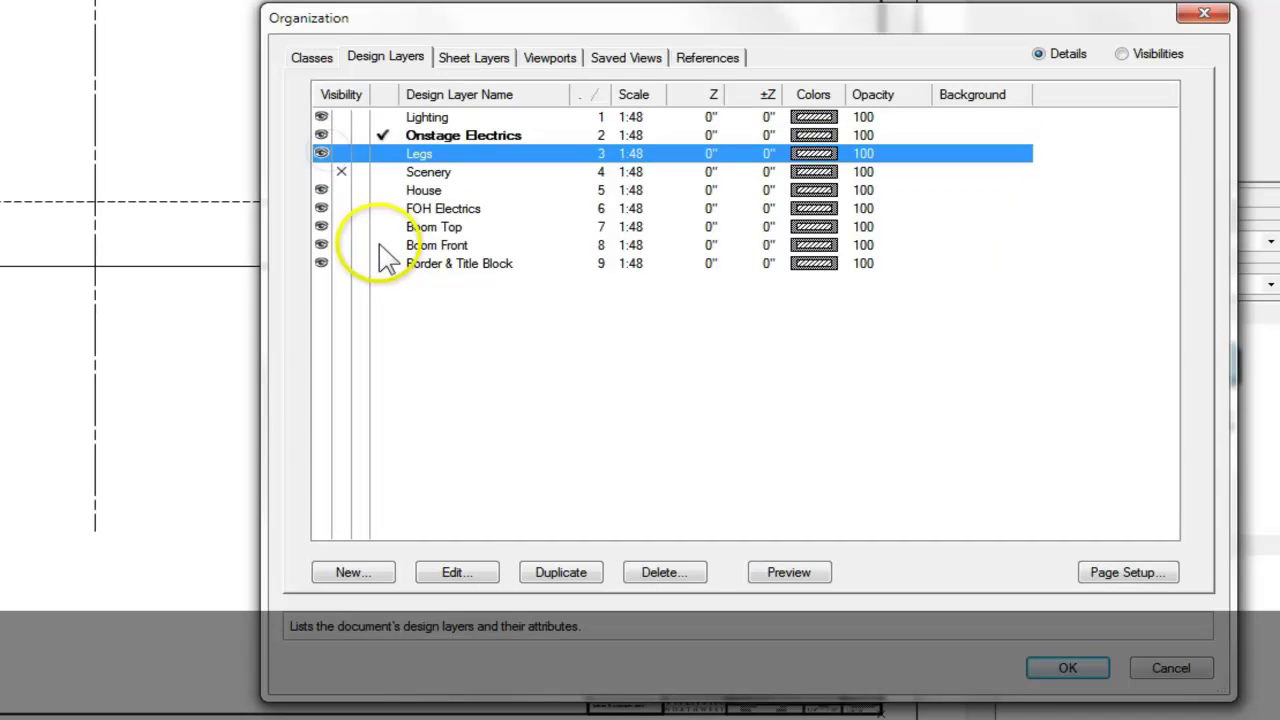
left_click(341, 153)
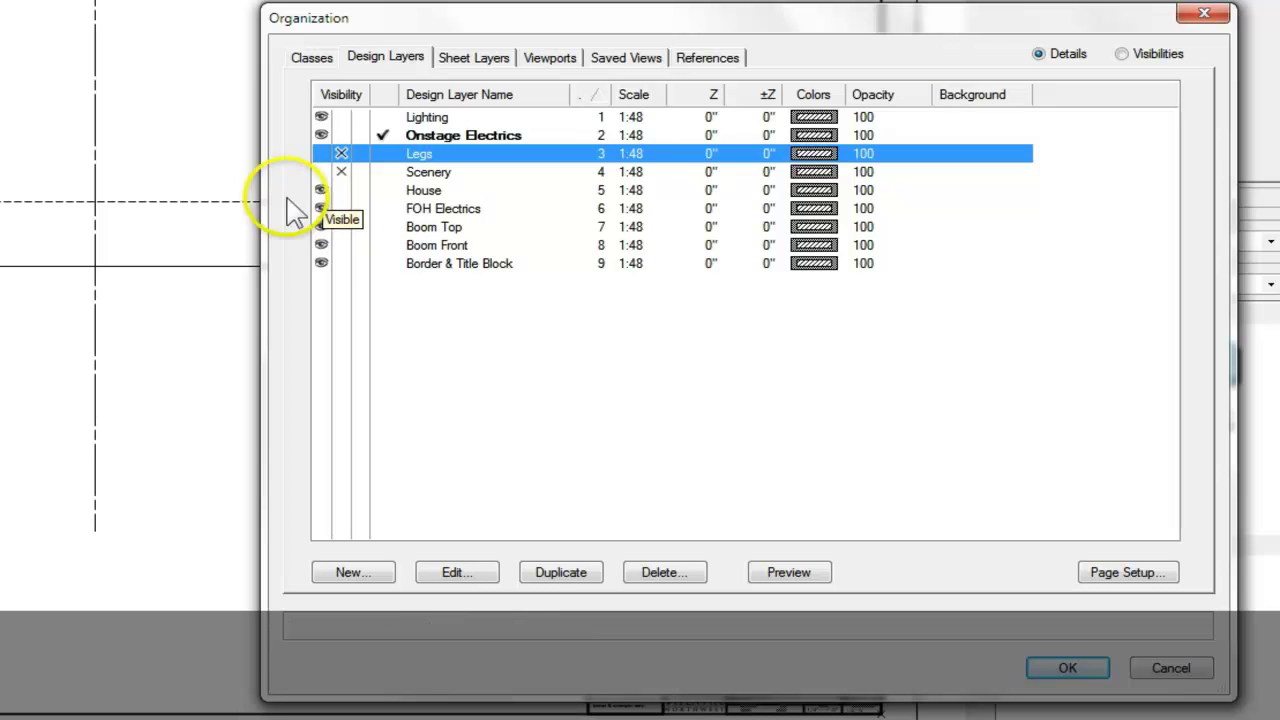
left_click(184, 152)
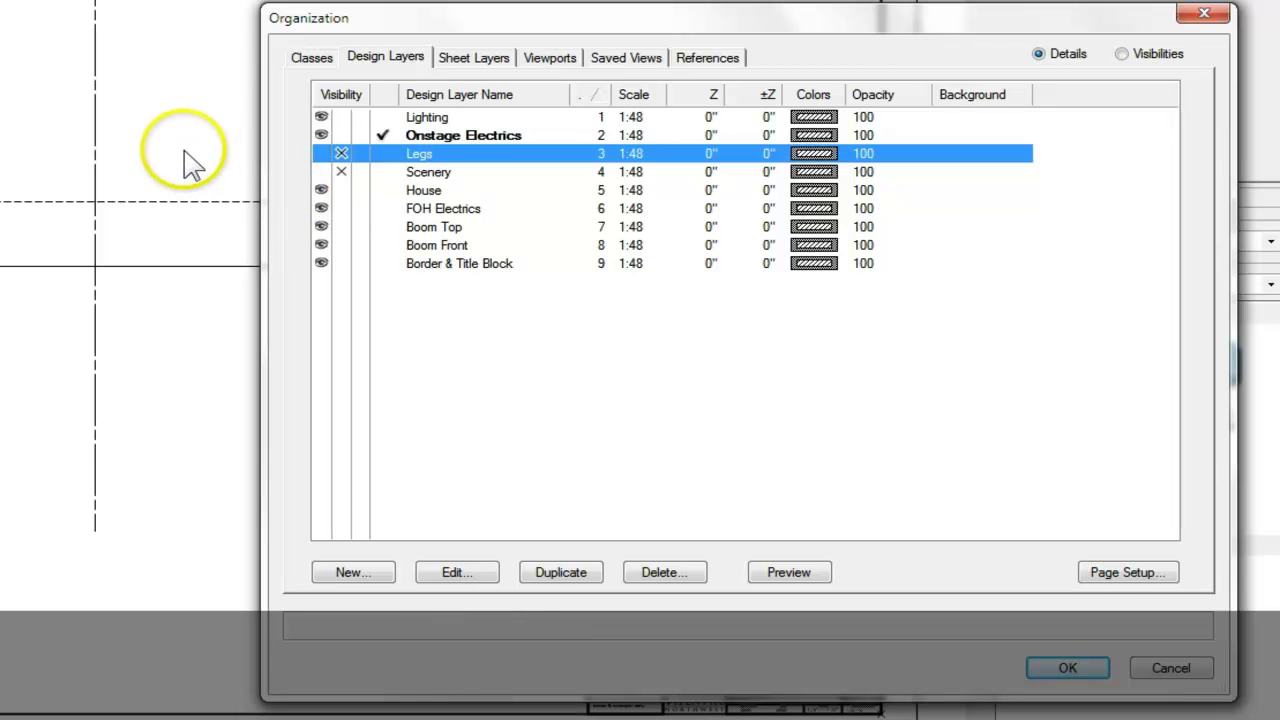
left_click(1068, 668)
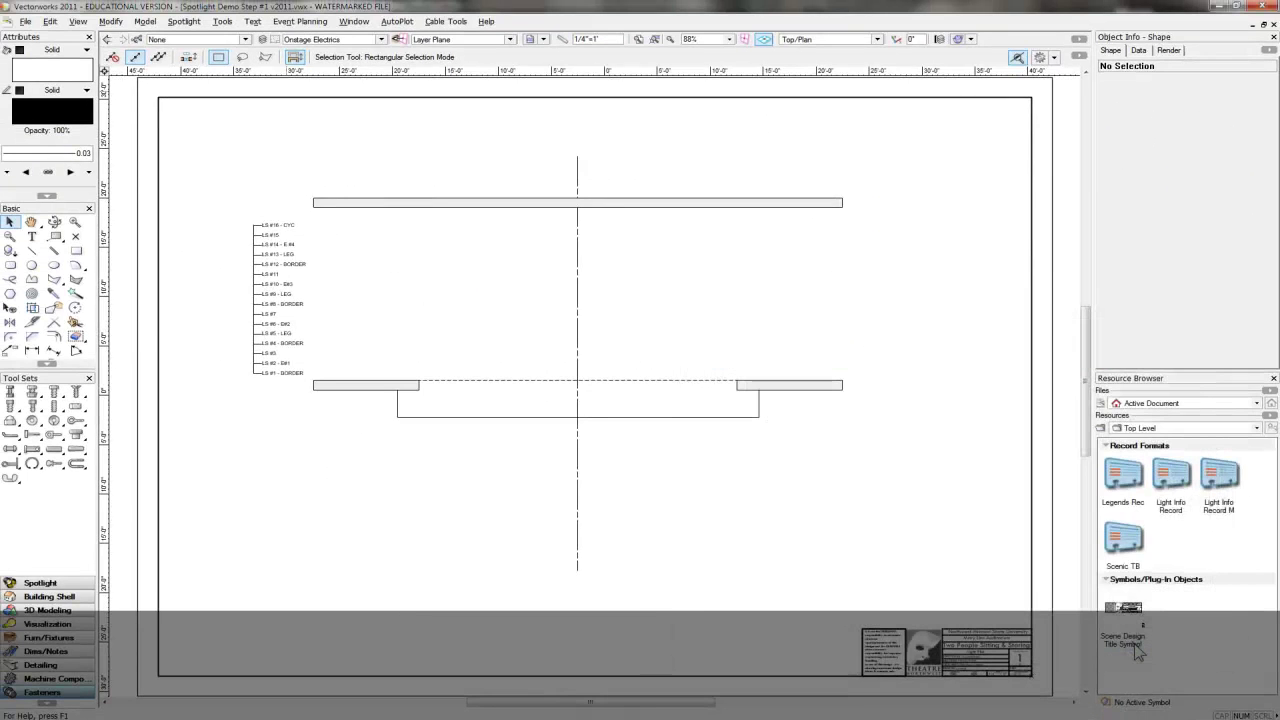
Click around the ground plan drawing area, leaving the plot unchanged.
left_click(901, 498)
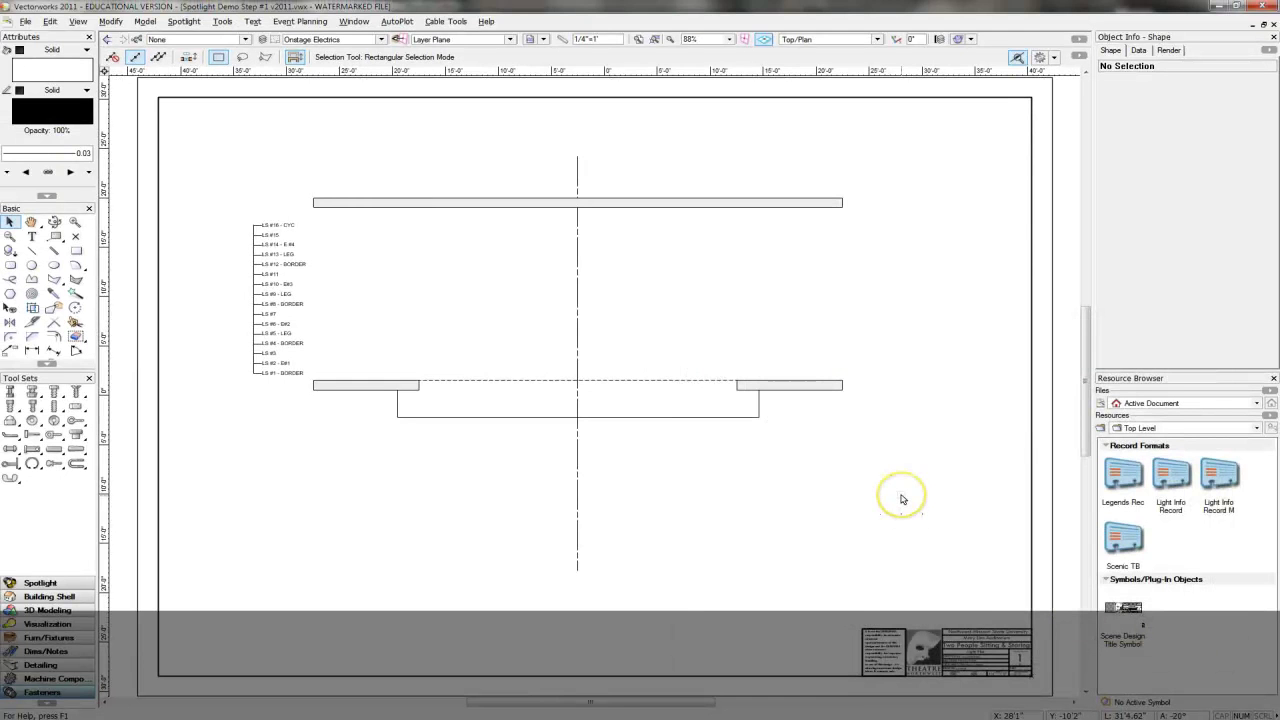
left_click(788, 428)
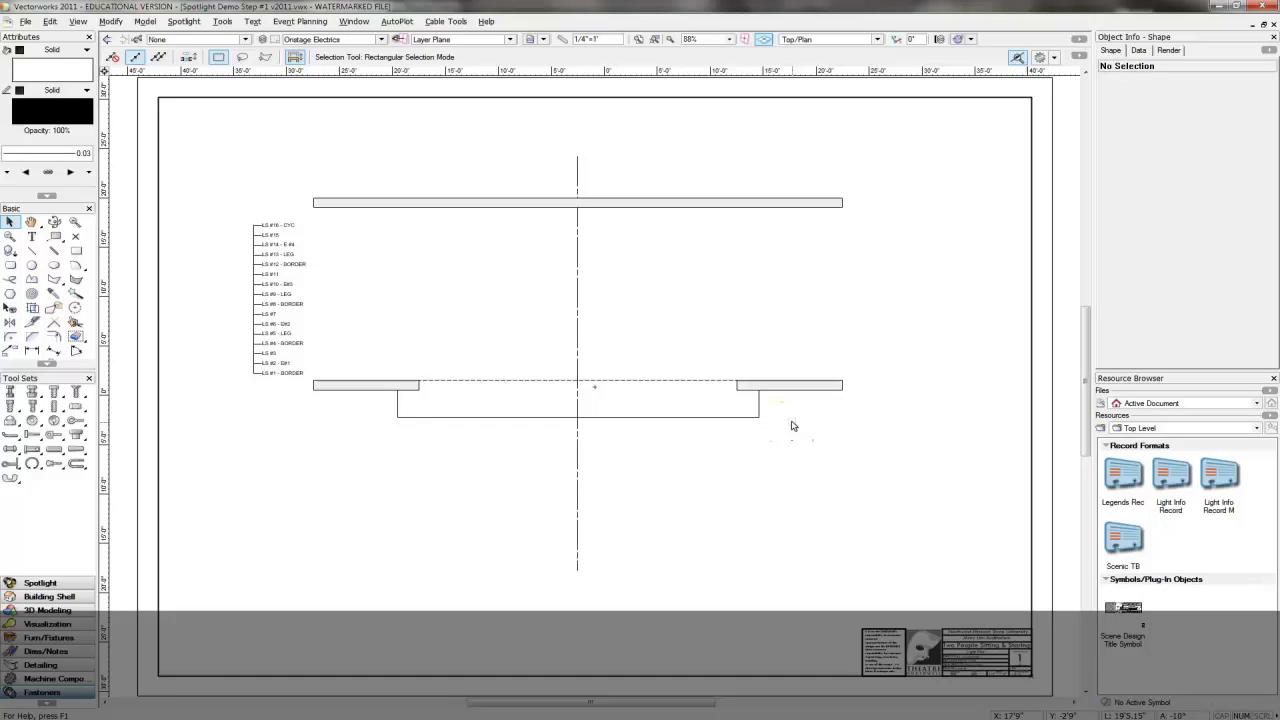
left_click(808, 405)
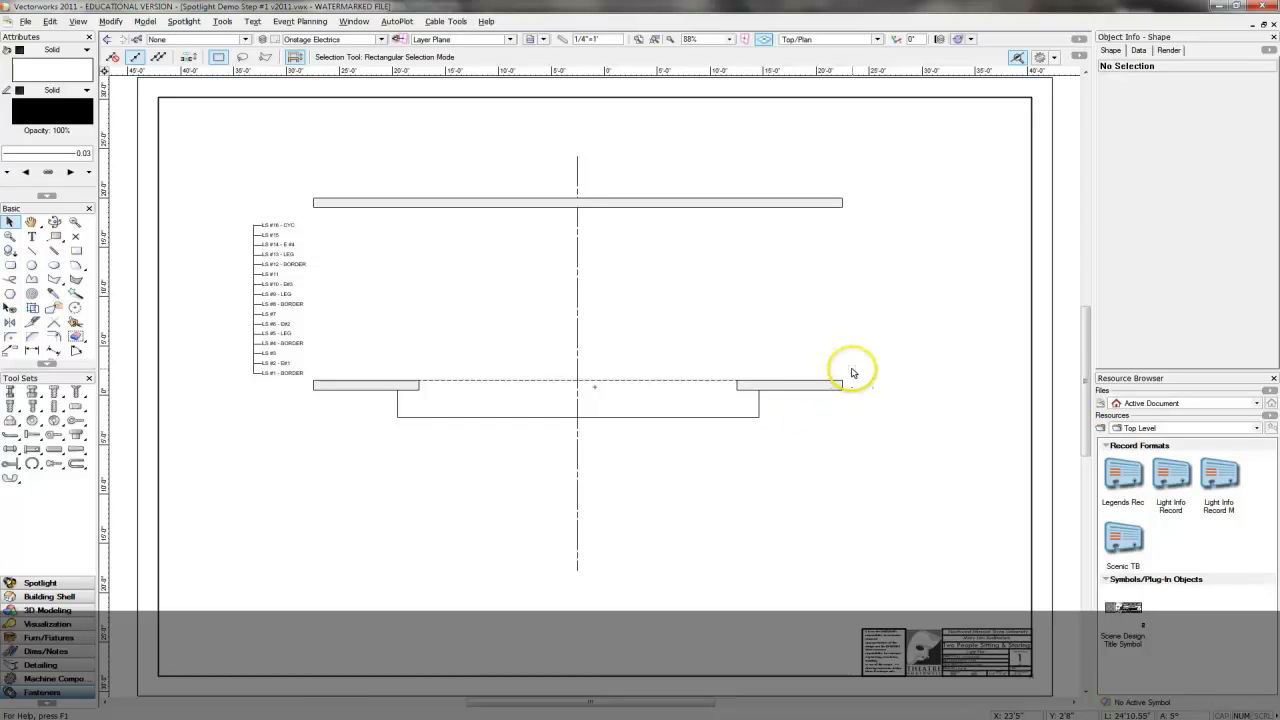
left_click(878, 322)
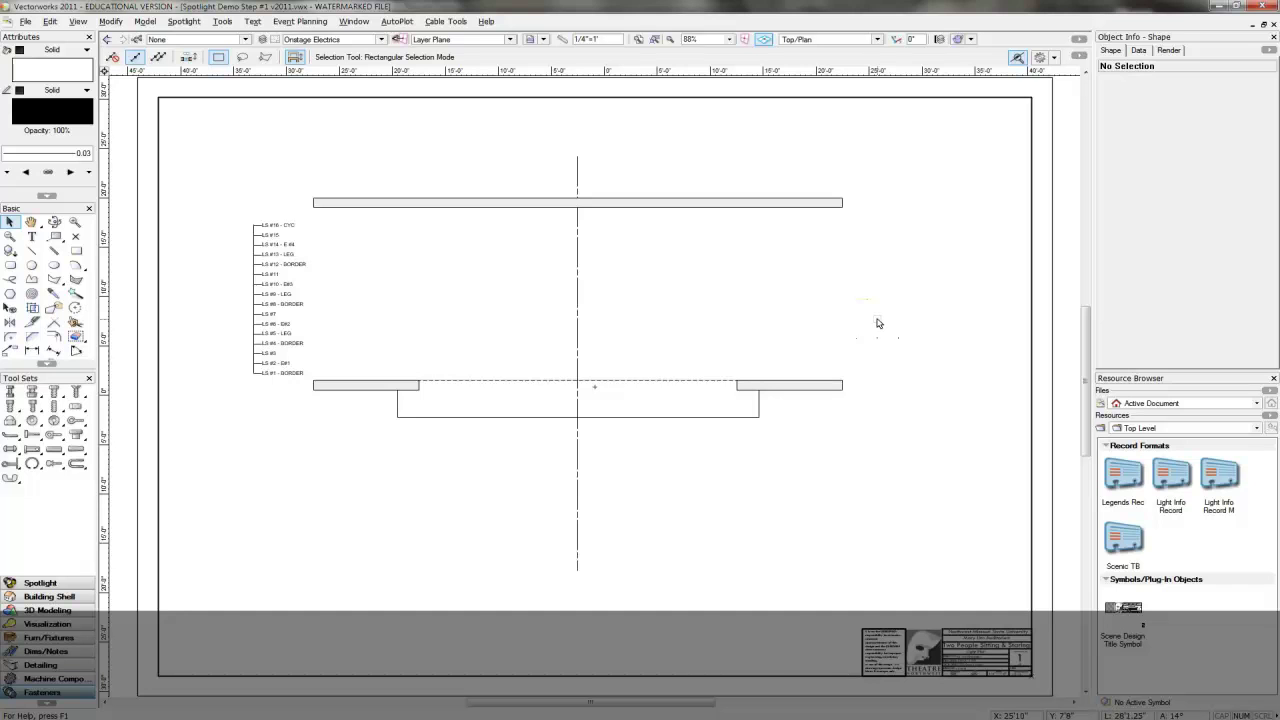
left_click(849, 324)
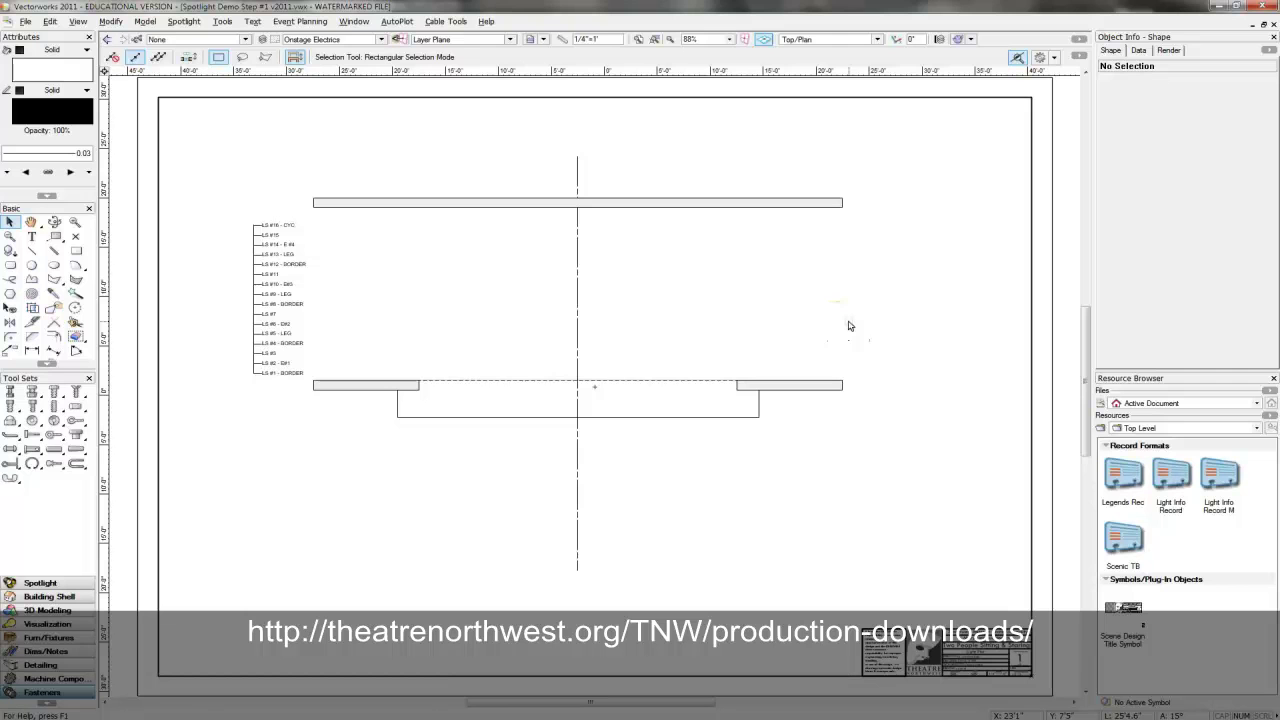
left_click(757, 324)
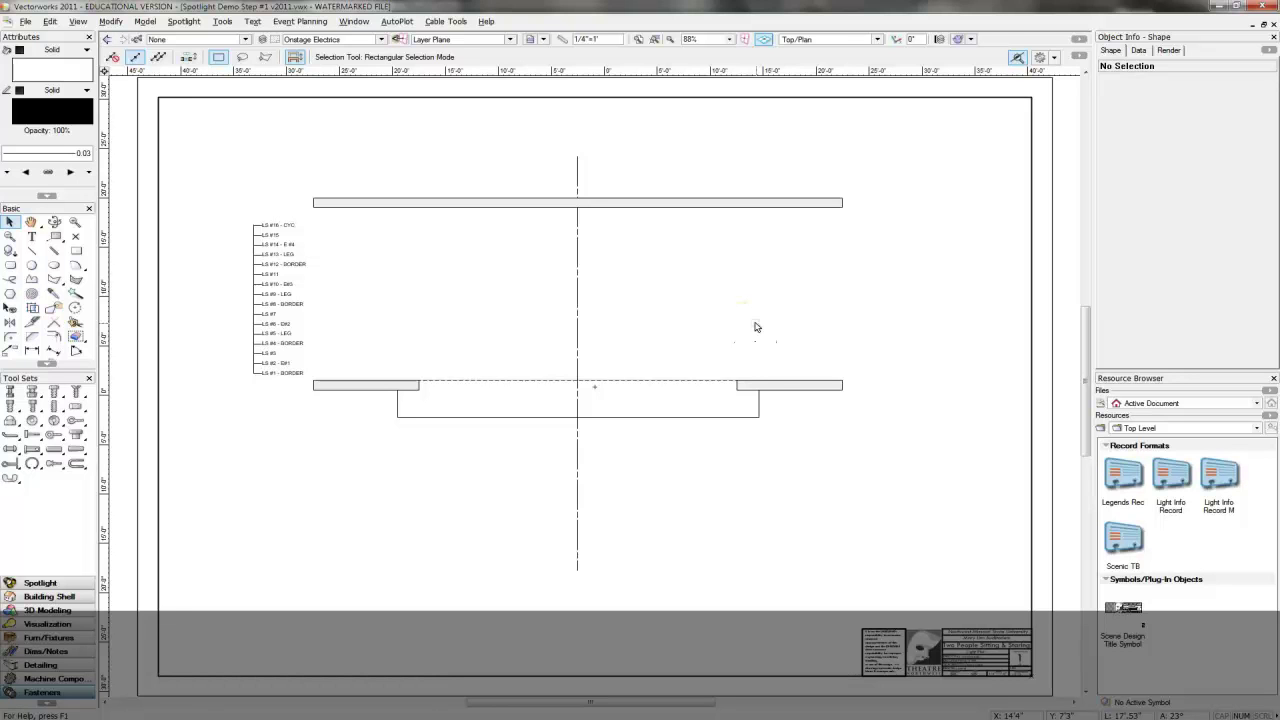
left_click(787, 319)
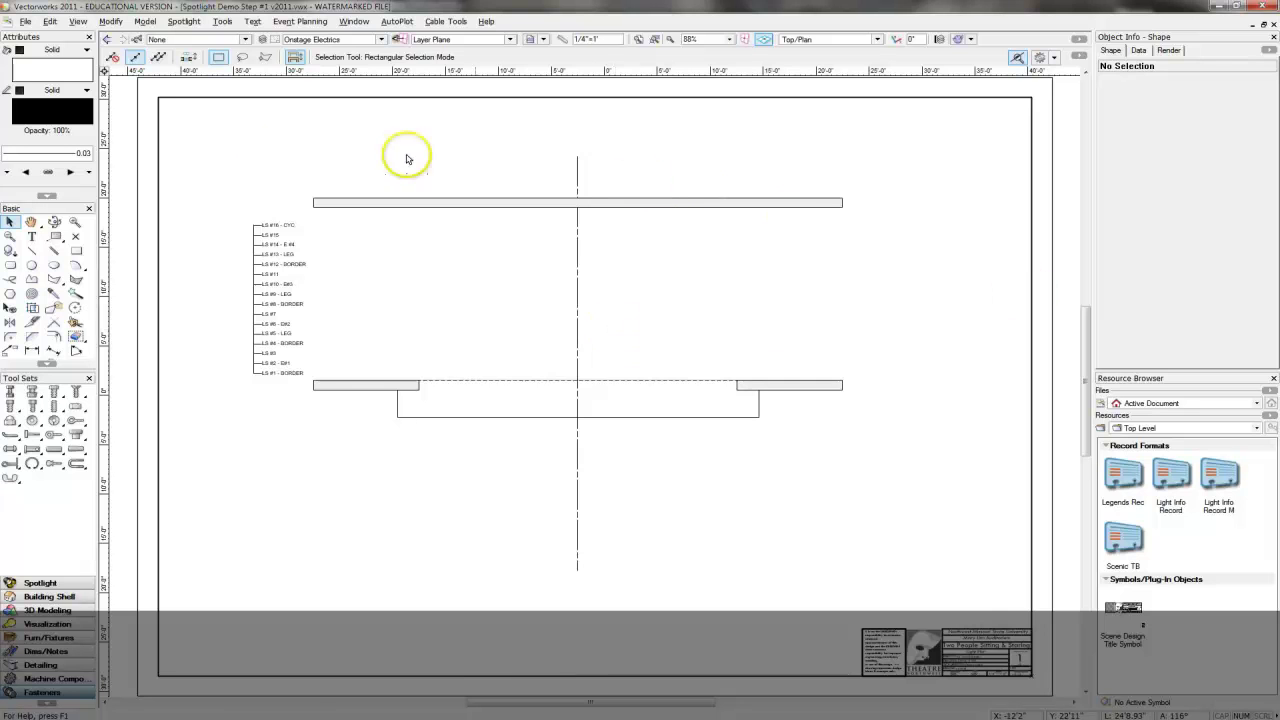
Minimize the ground plan window and open NW Drawing Components v2011.vwx.
left_click(1236, 22)
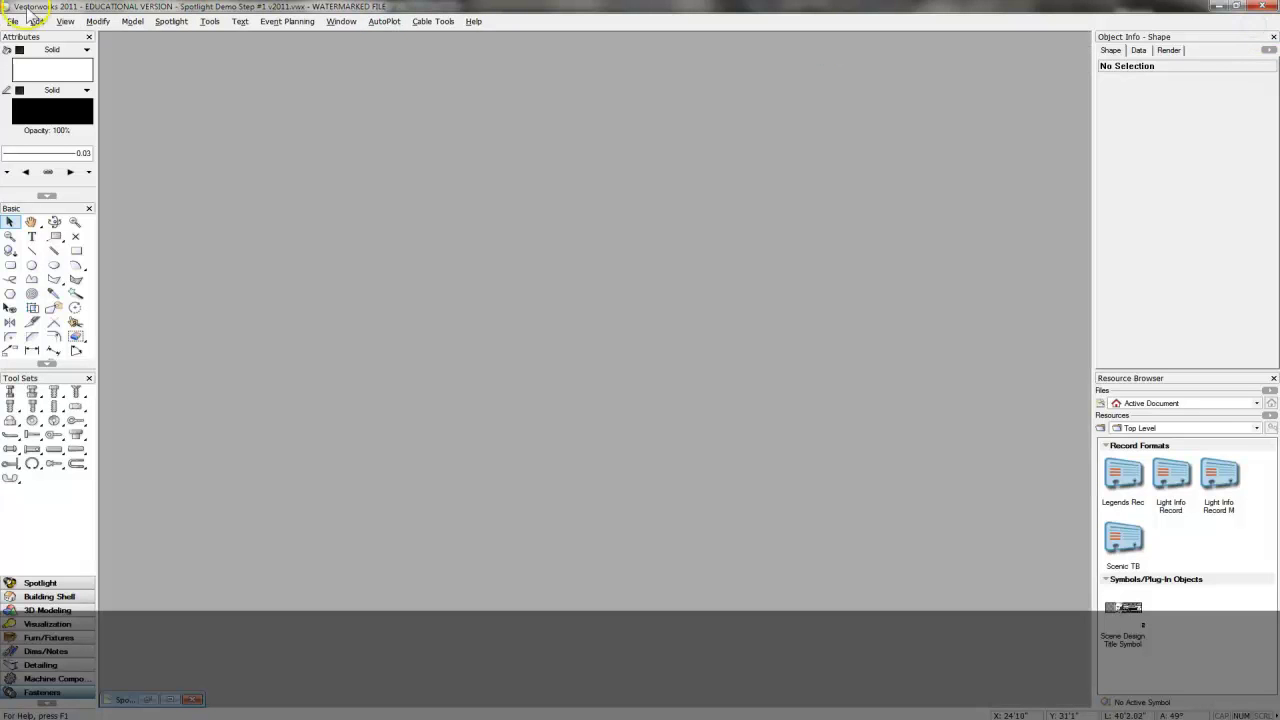
left_click(13, 21)
mouse_move(53, 70)
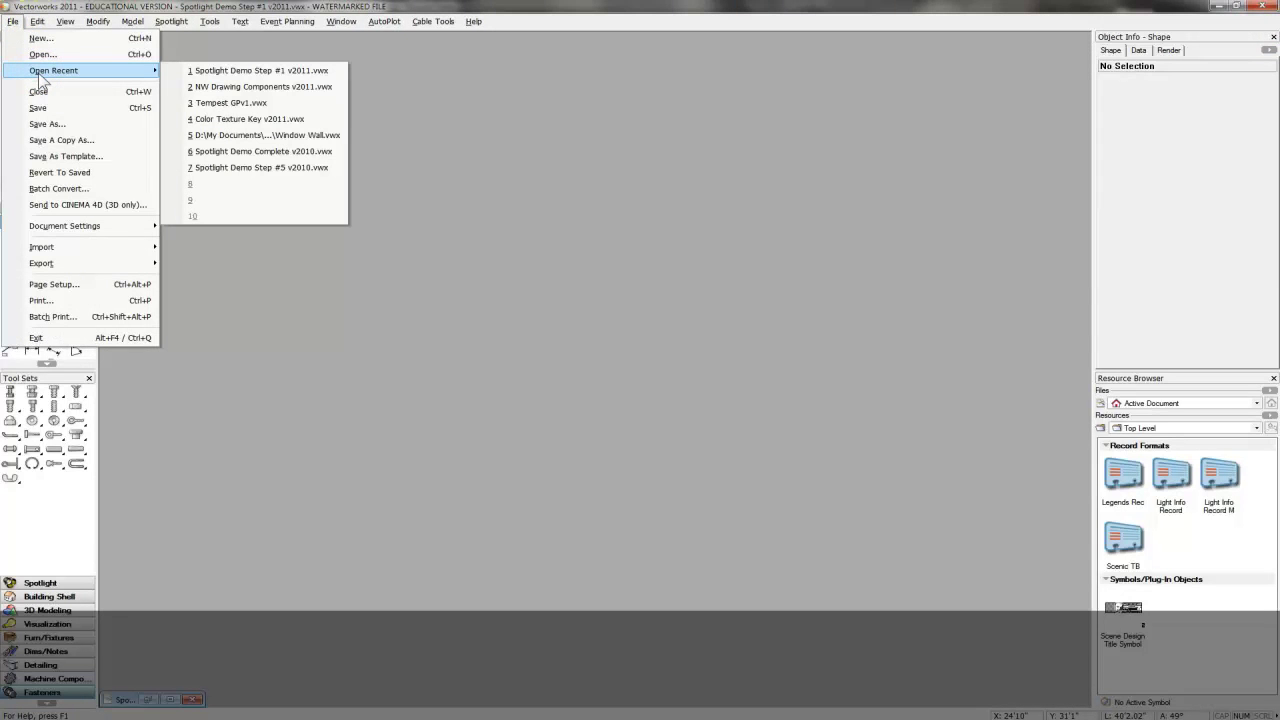
left_click(40, 54)
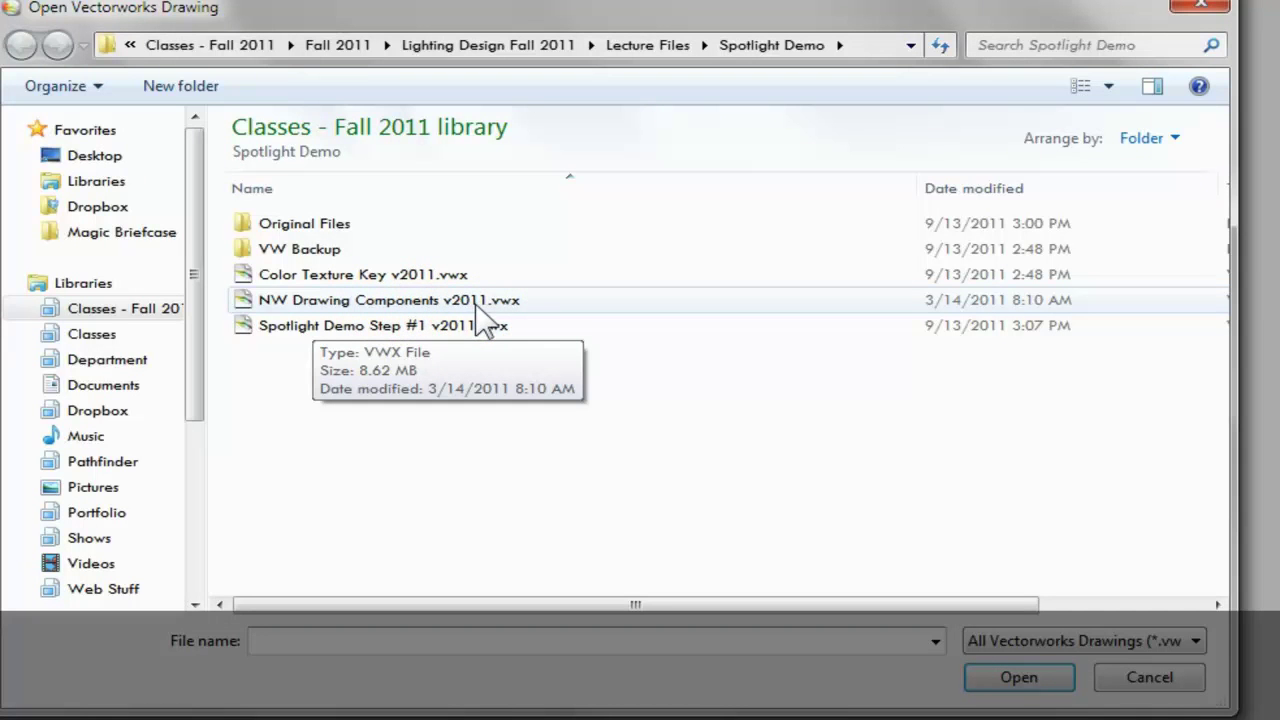
left_click(380, 302)
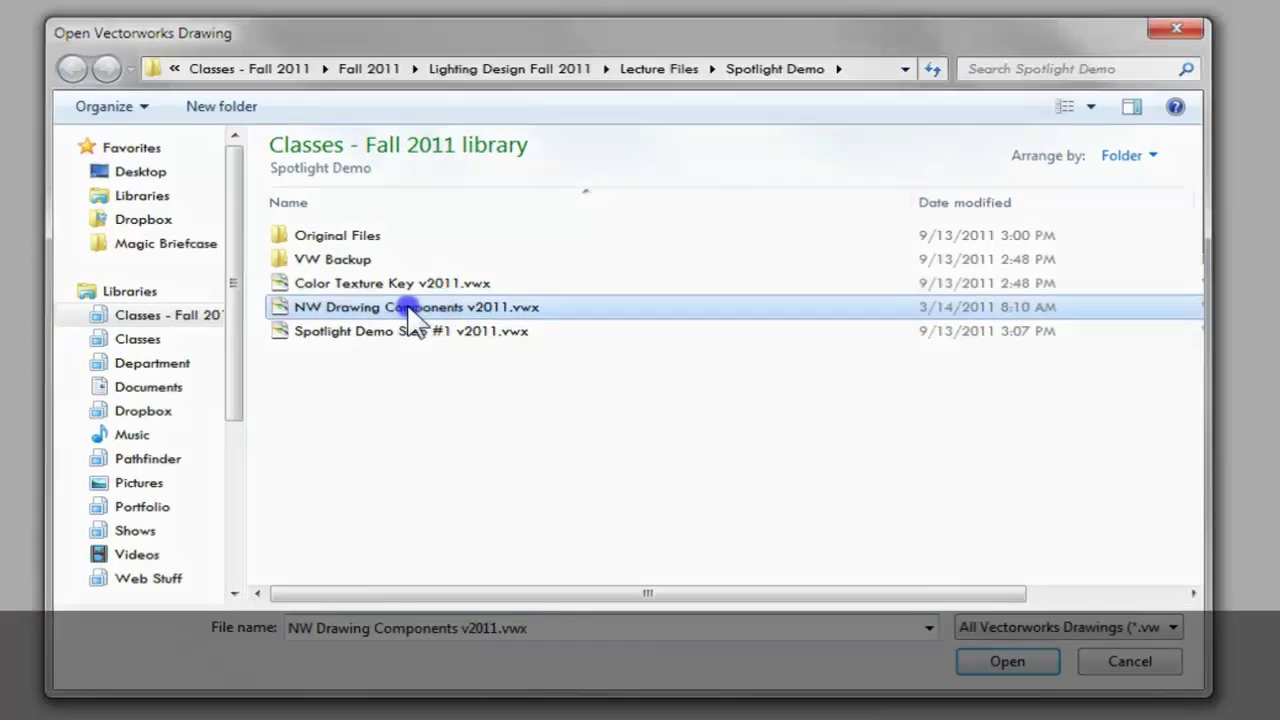
double_click(406, 306)
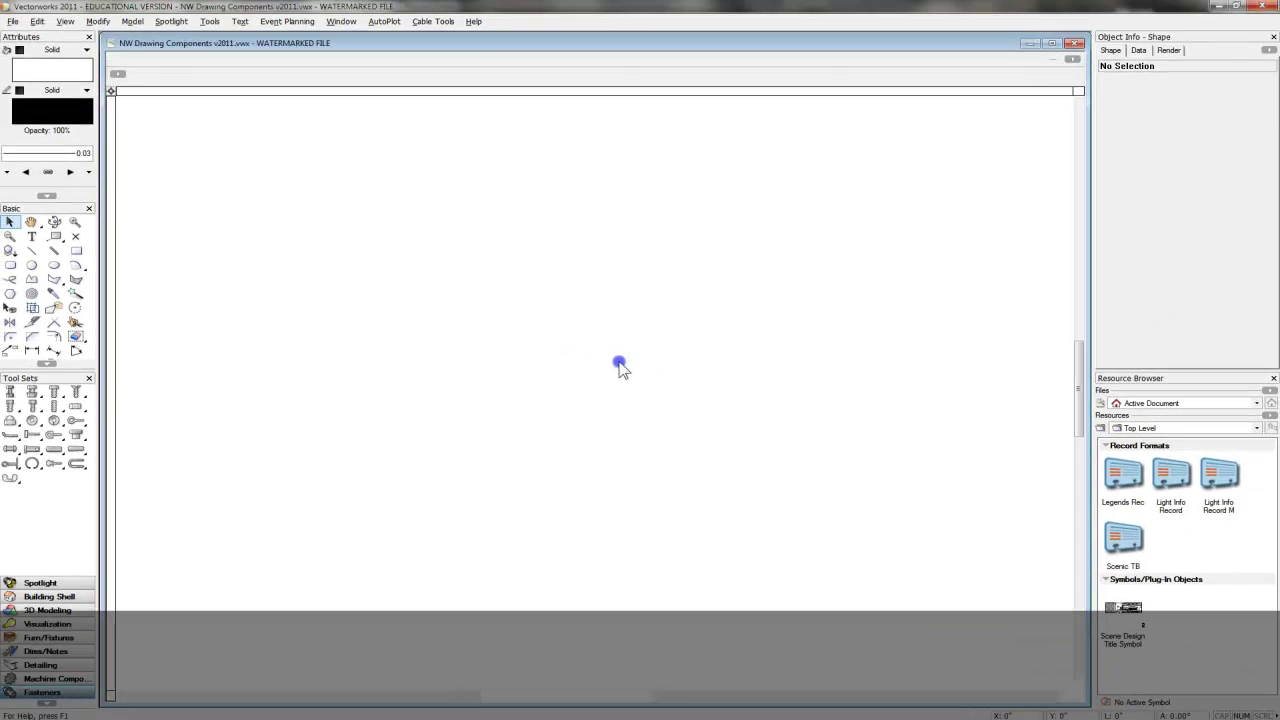
Maximize the NW Drawing Components window and browse its contents in the Resource Browser.
left_click(1052, 44)
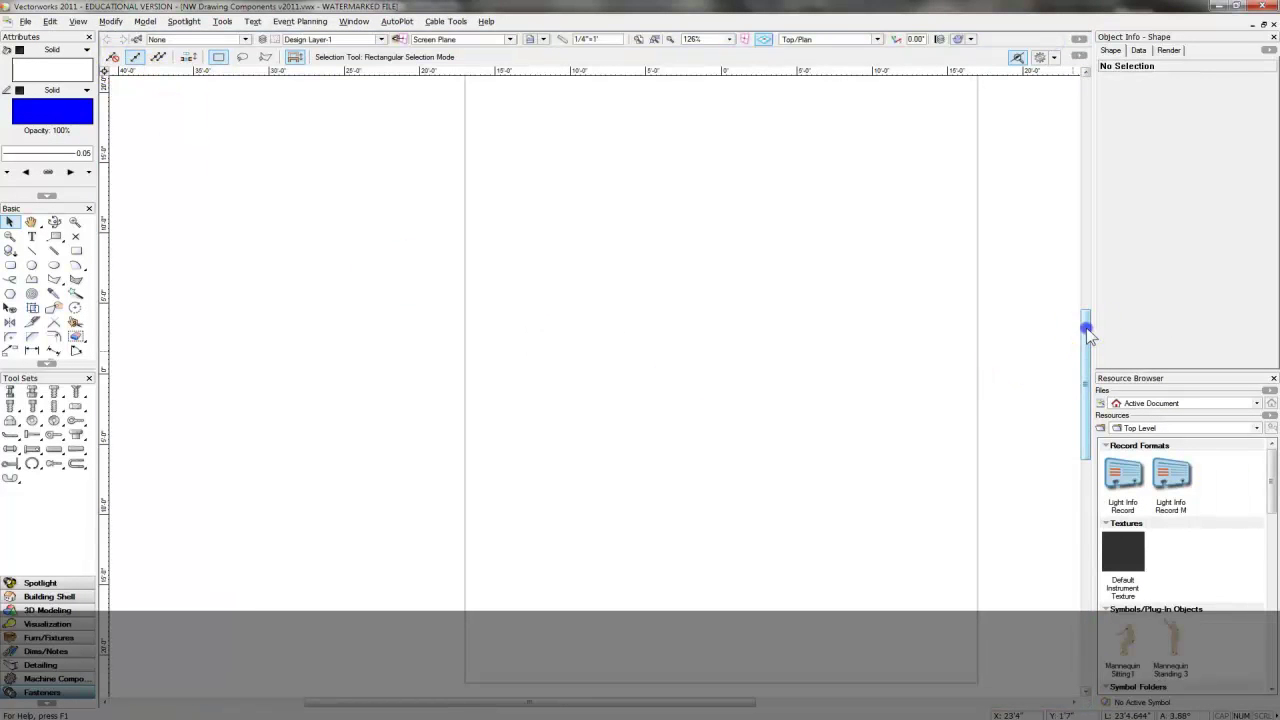
left_click_drag(1085, 335, 1081, 330)
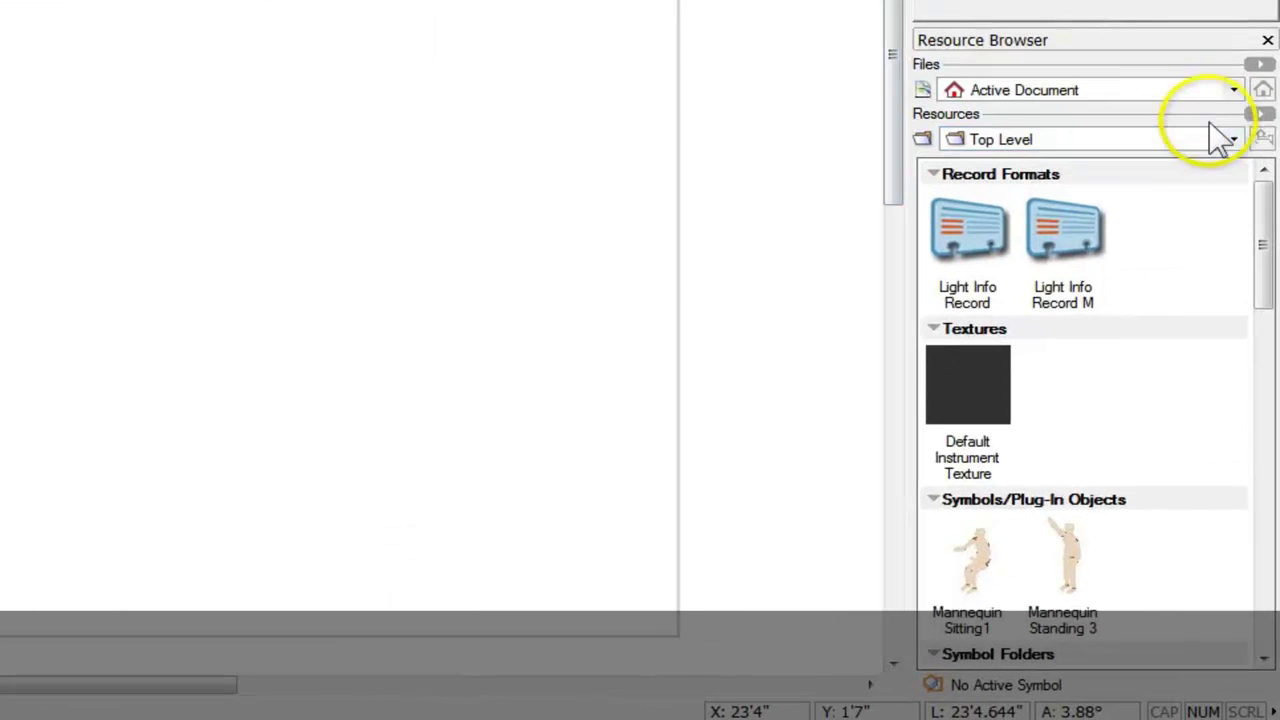
left_click(1245, 246)
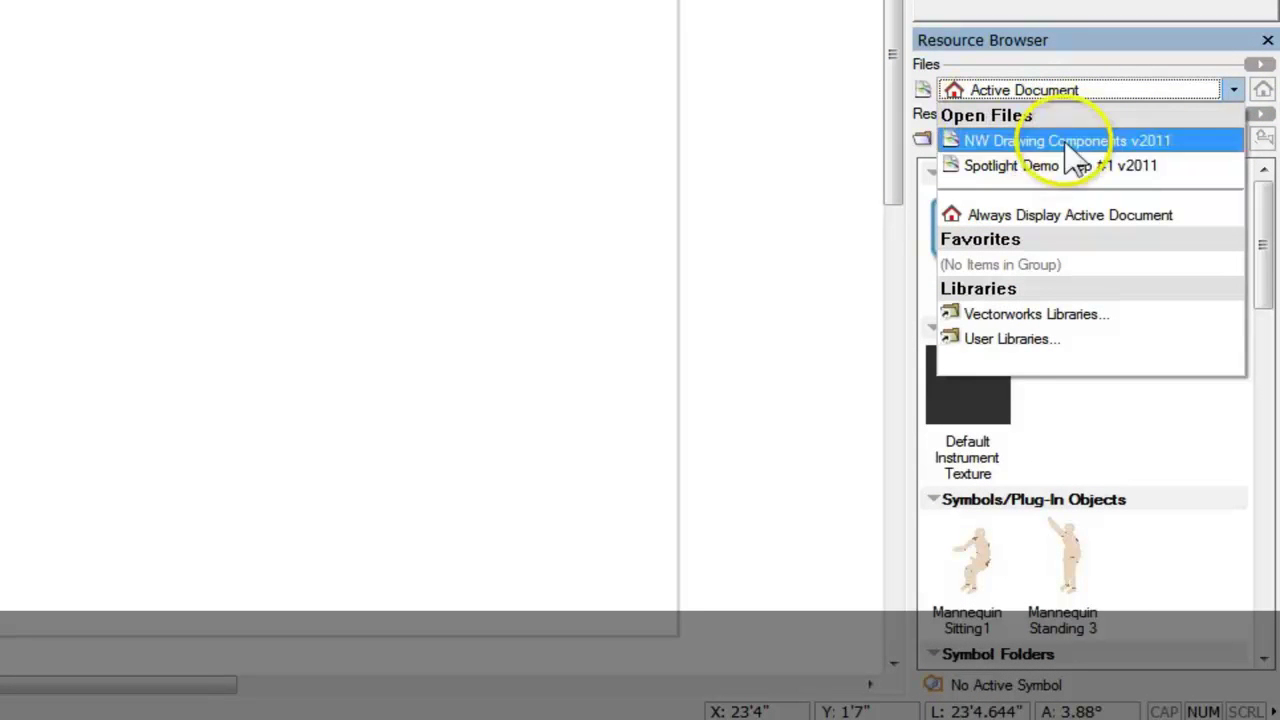
left_click(1070, 141)
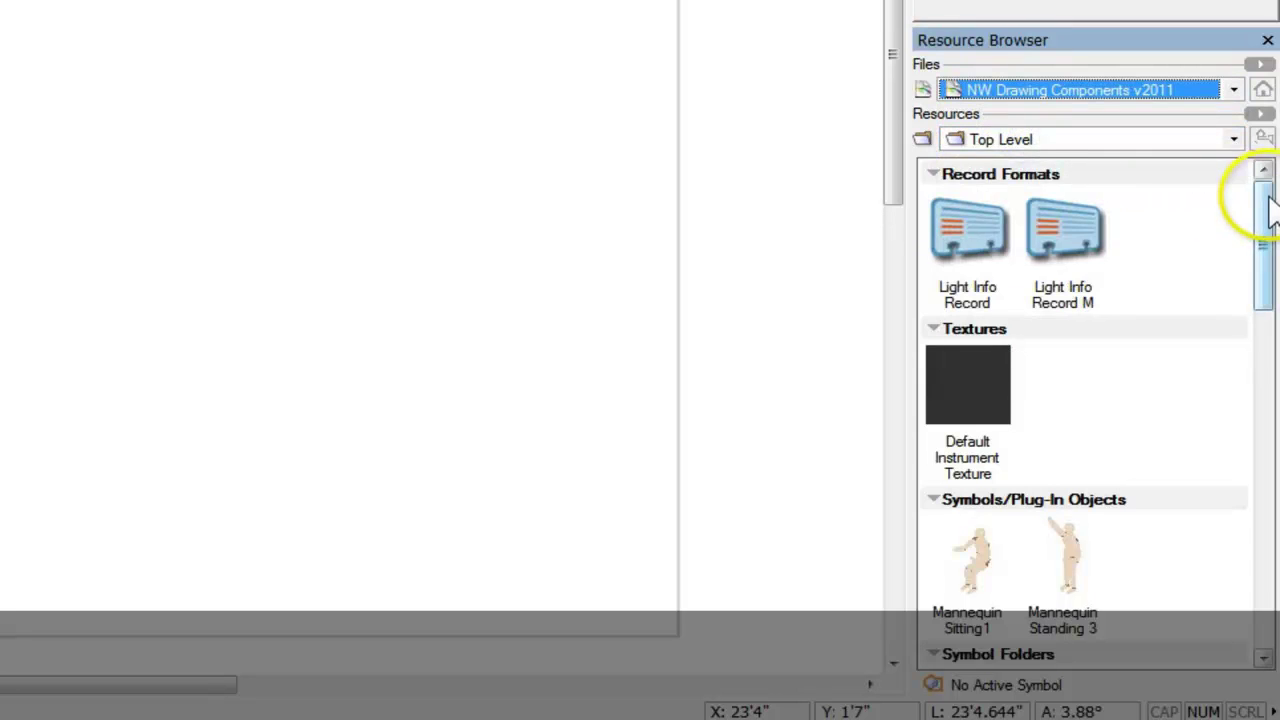
left_click_drag(1263, 202, 1258, 393)
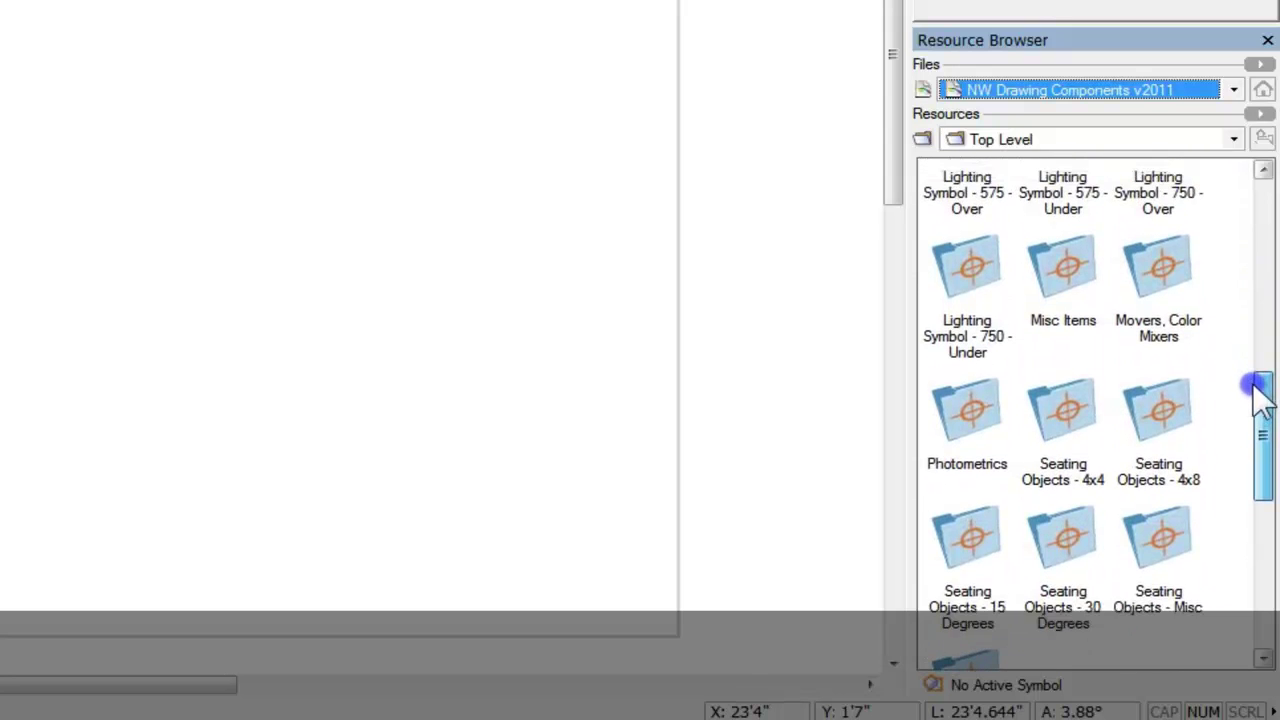
left_click_drag(1257, 385, 1257, 497)
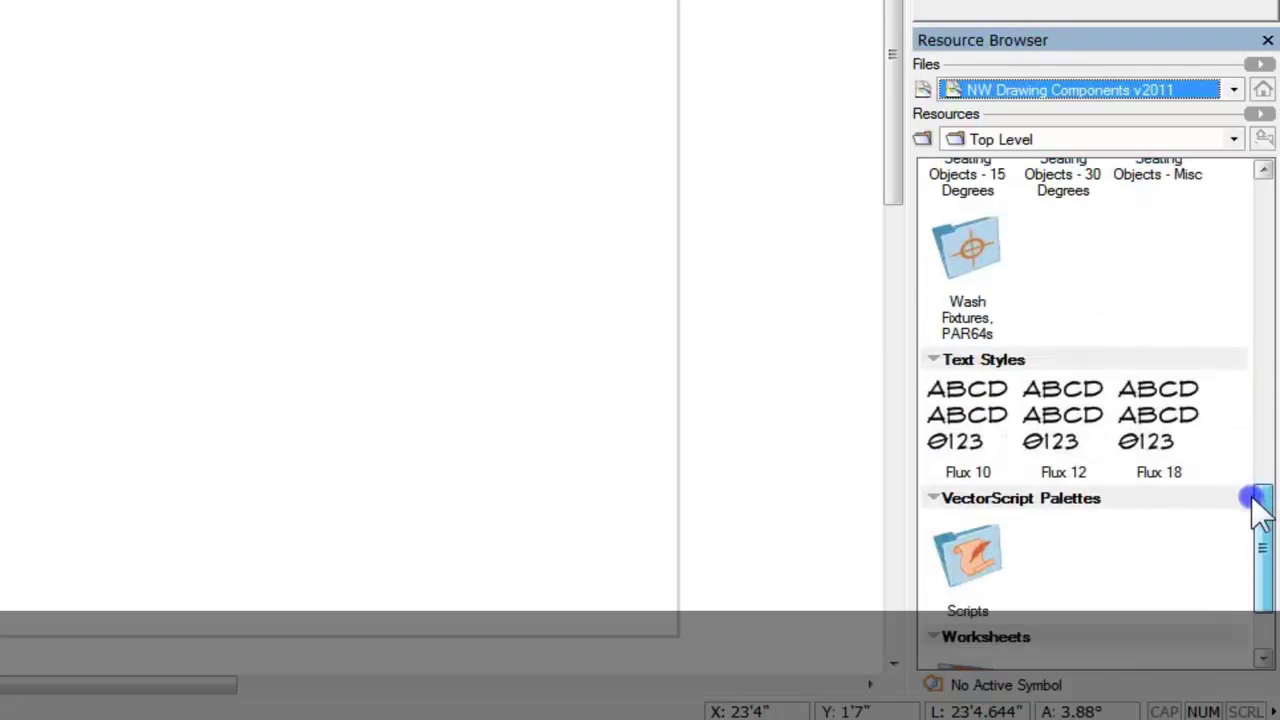
mouse_move(1257, 497)
left_mouse_down()
mouse_move(1234, 357)
mouse_move(1240, 265)
mouse_move(1263, 195)
left_mouse_up()
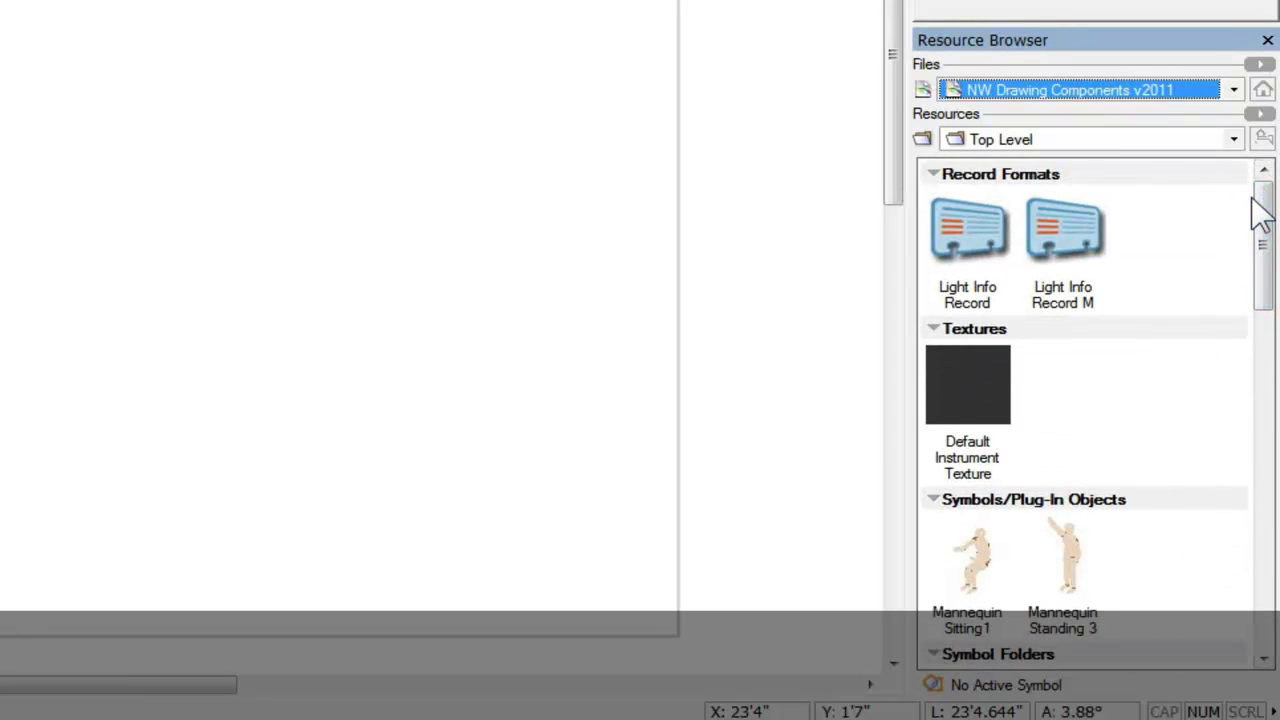
Add NW Drawing Components v2011 to the Resource Browser favorites.
left_click(1181, 208)
left_click(1140, 208)
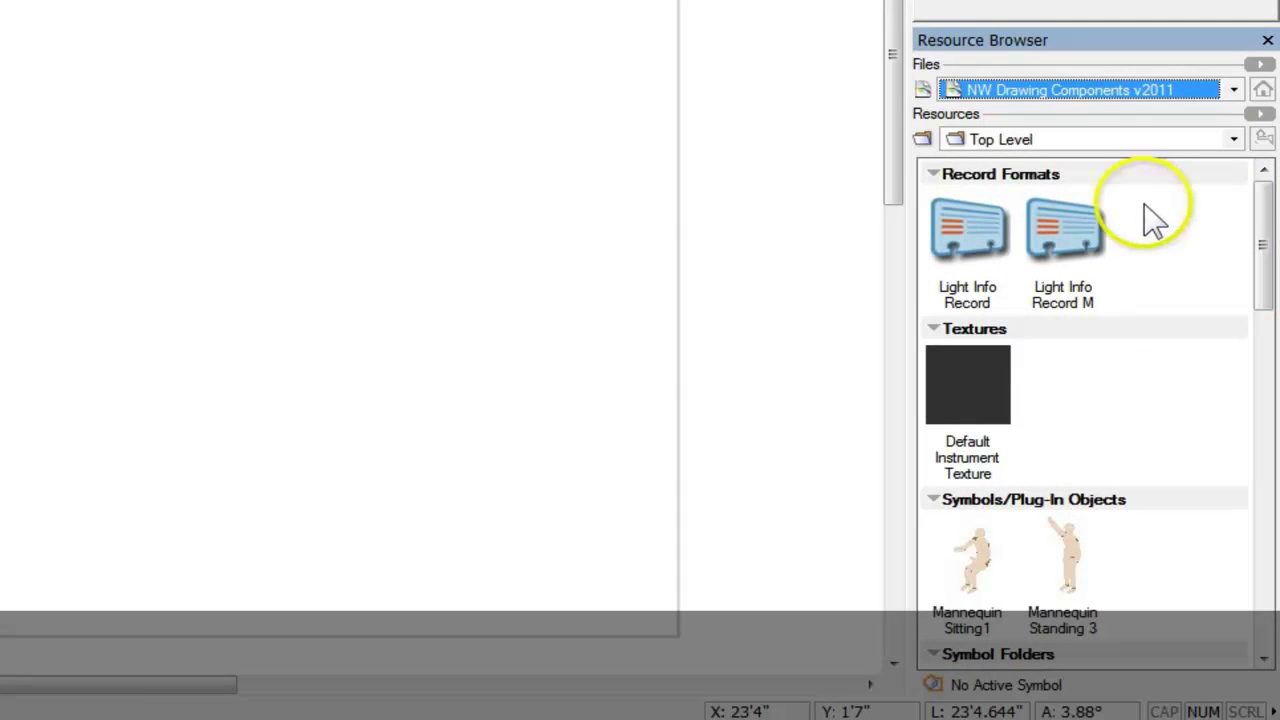
left_click(1145, 168)
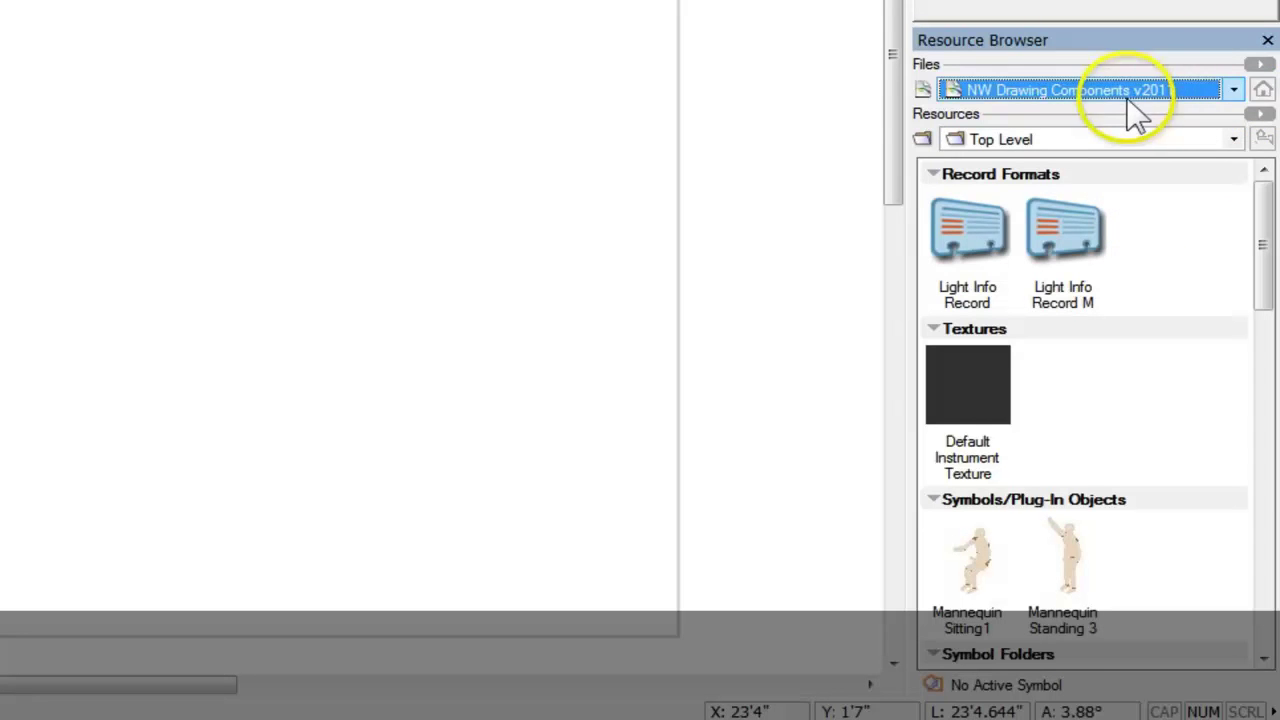
left_click(1262, 72)
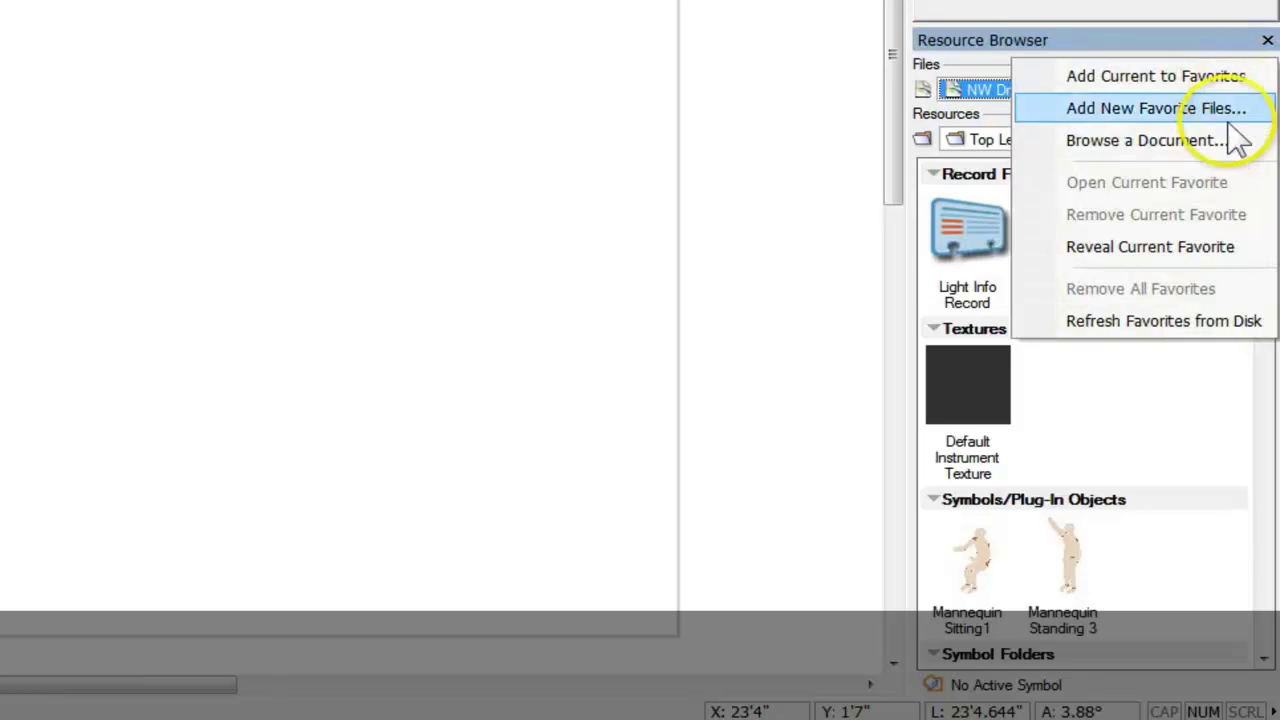
left_click(1235, 80)
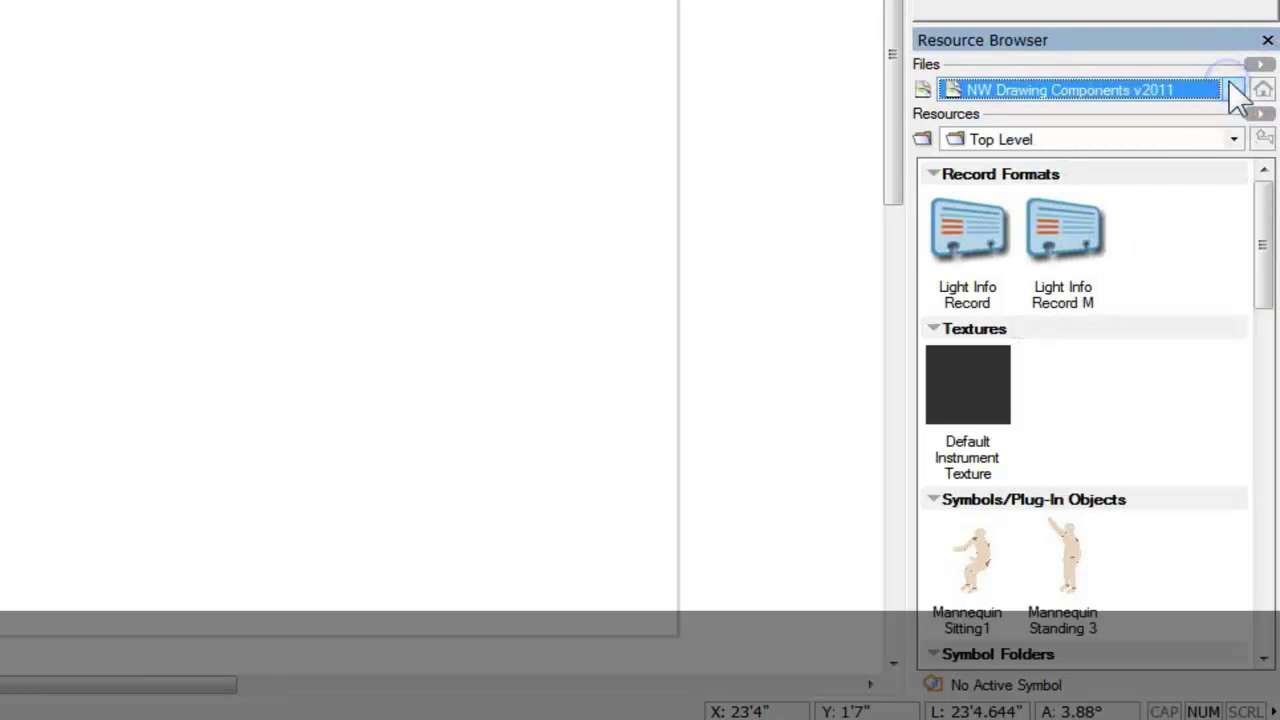
Confirm the favorite in the Files list and minimize the NW Drawing Components window.
left_click(1233, 90)
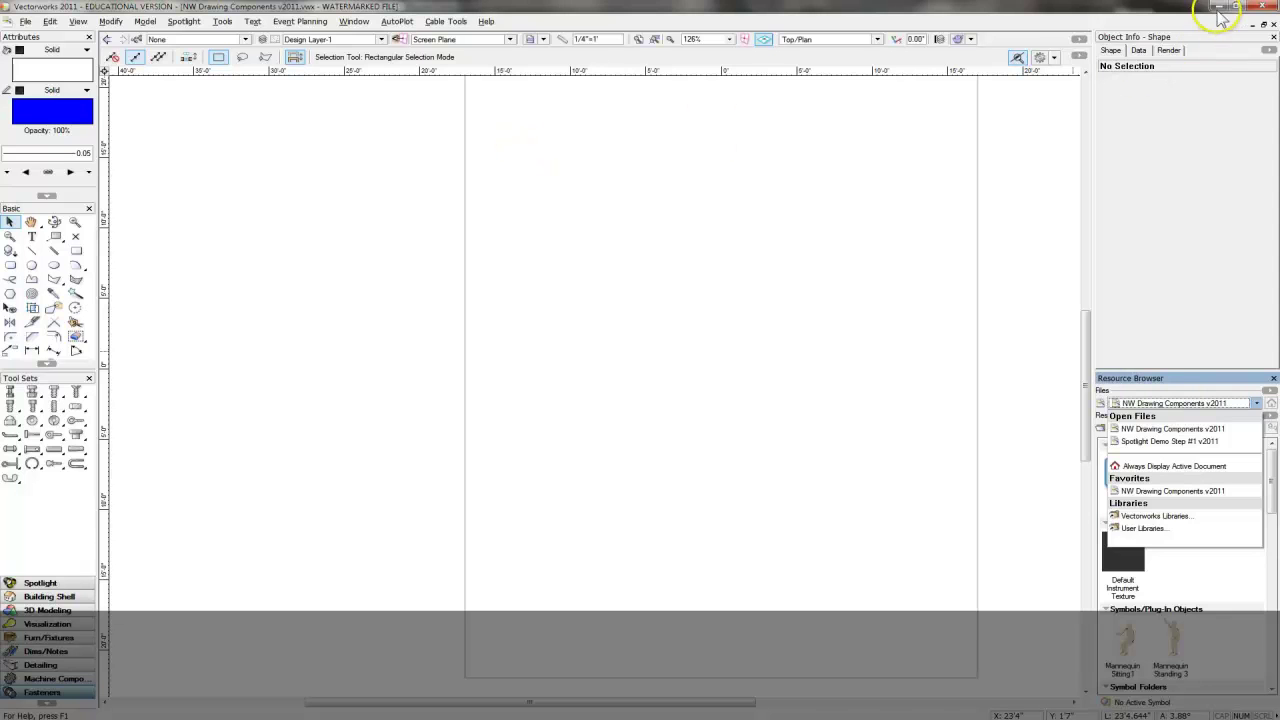
left_click(1232, 36)
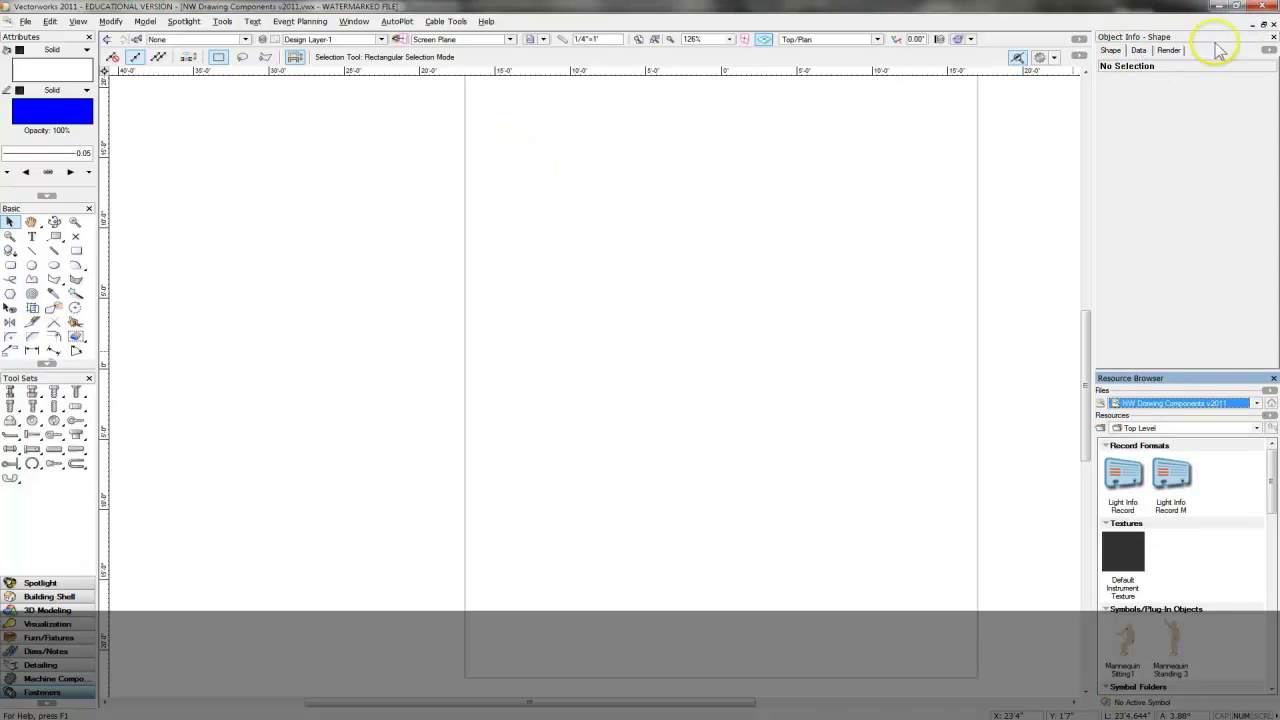
left_click(1251, 24)
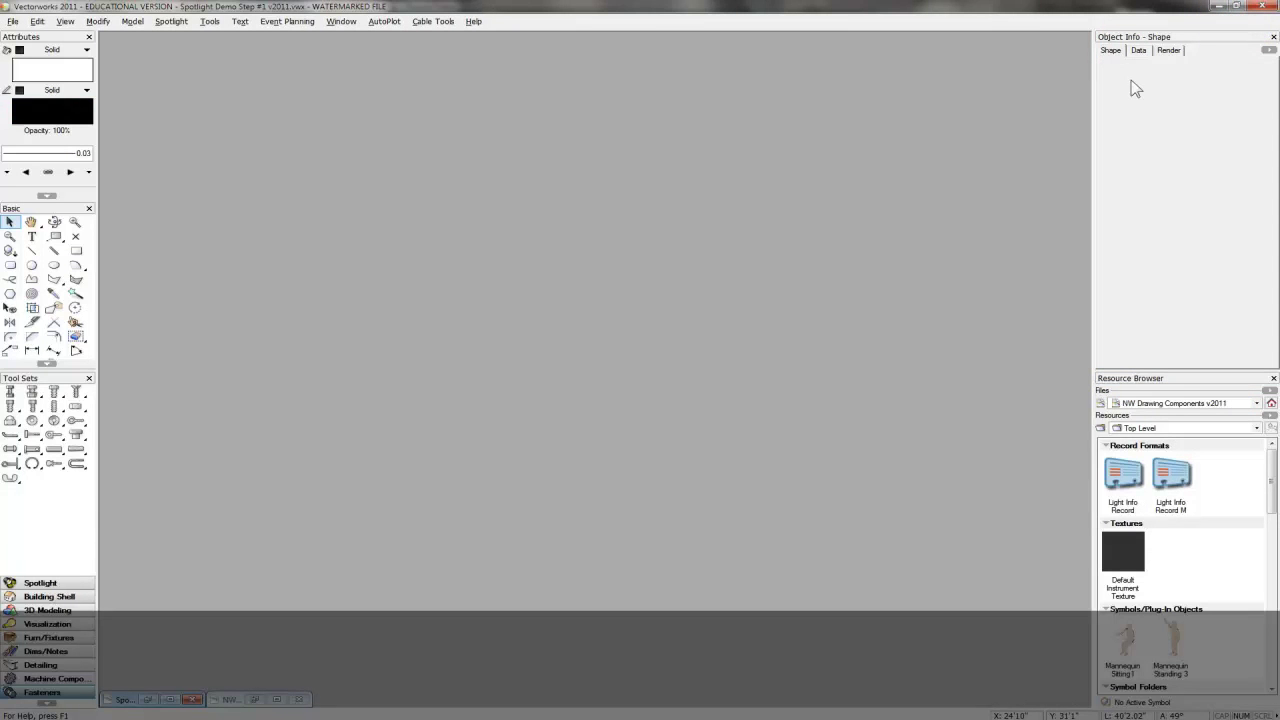
Restore the Spotlight Demo Step #1 ground plan window to full size.
left_click(170, 699)
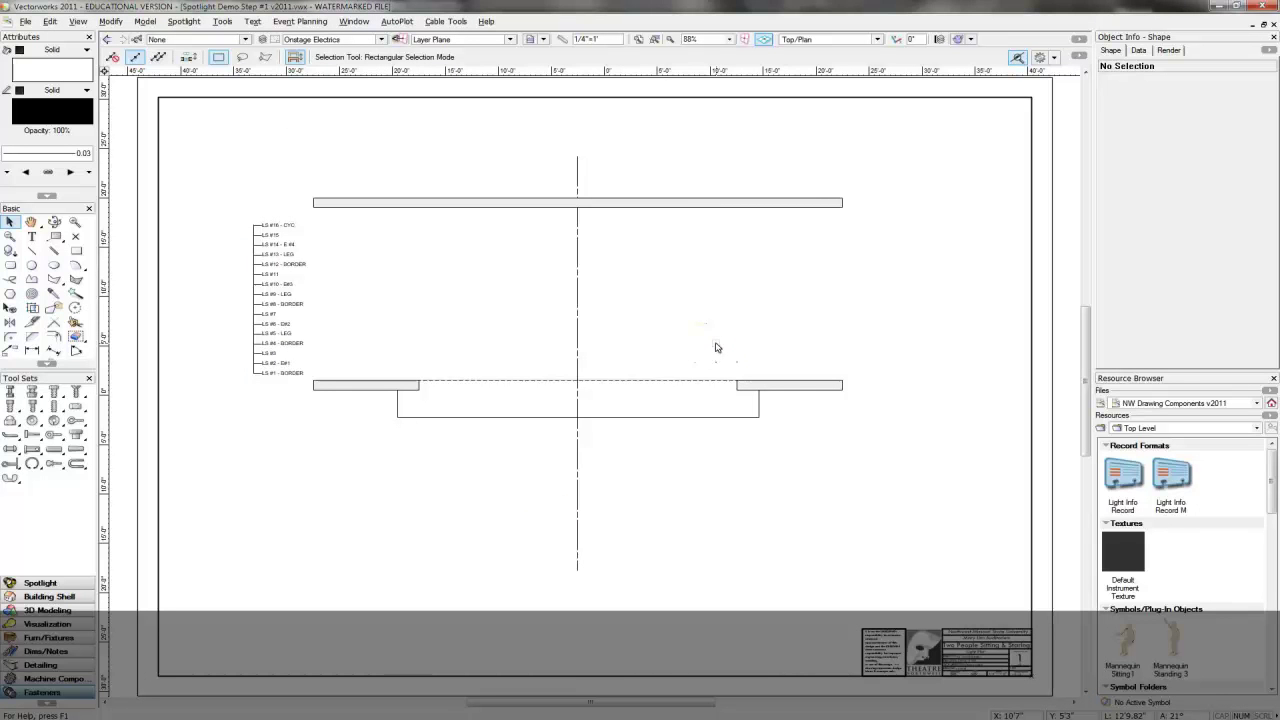
left_click(859, 335)
left_click(575, 578)
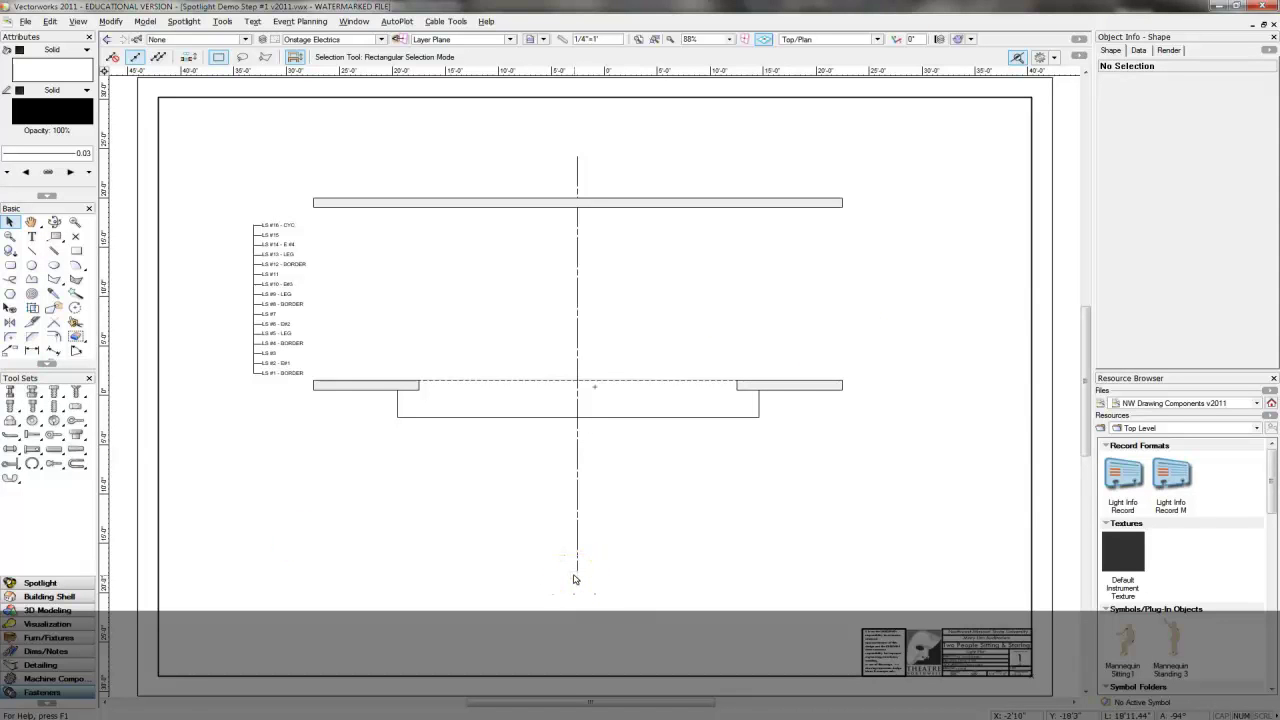